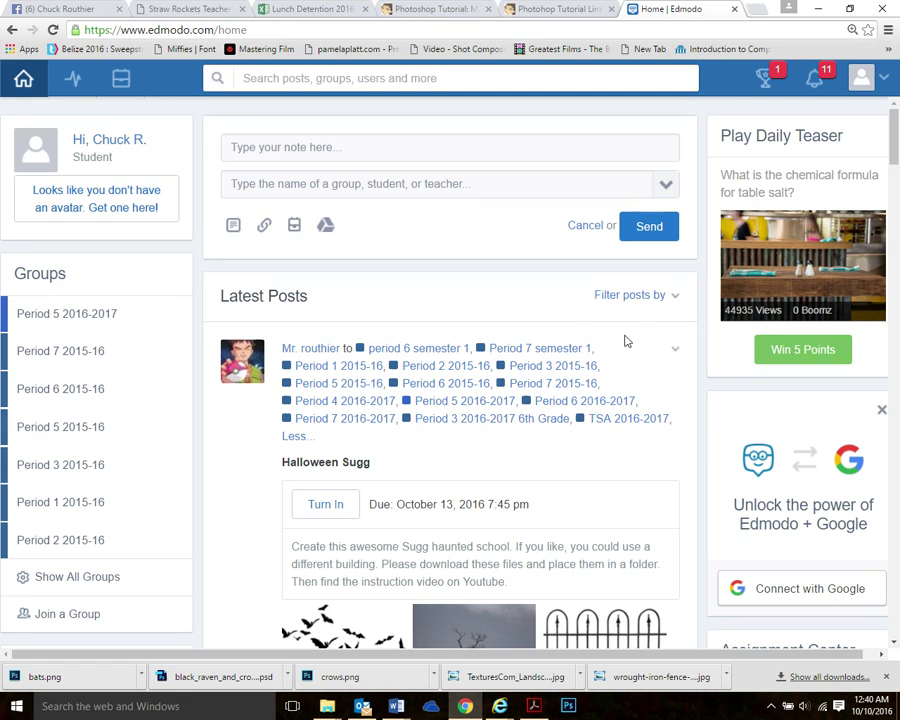
Find the Halloween Sugg assignment in the latest posts and show its 12 additional attachments
scroll(645, 340, down, 2)
scroll(655, 337, up, 2)
scroll(657, 375, down, 2)
scroll(660, 330, up, 1)
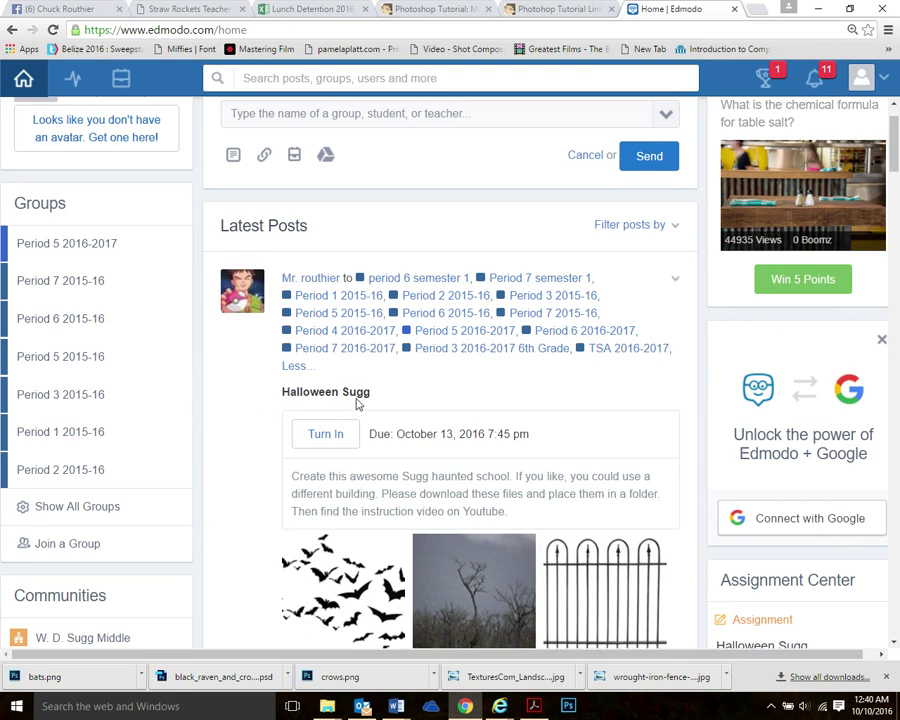
scroll(250, 460, down, 3)
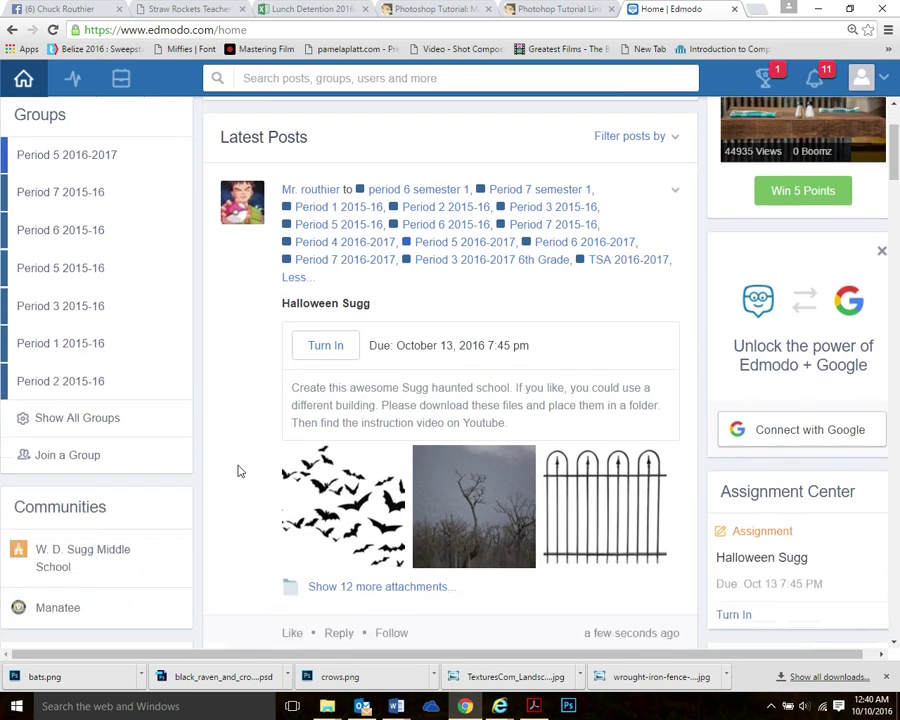
click(372, 395)
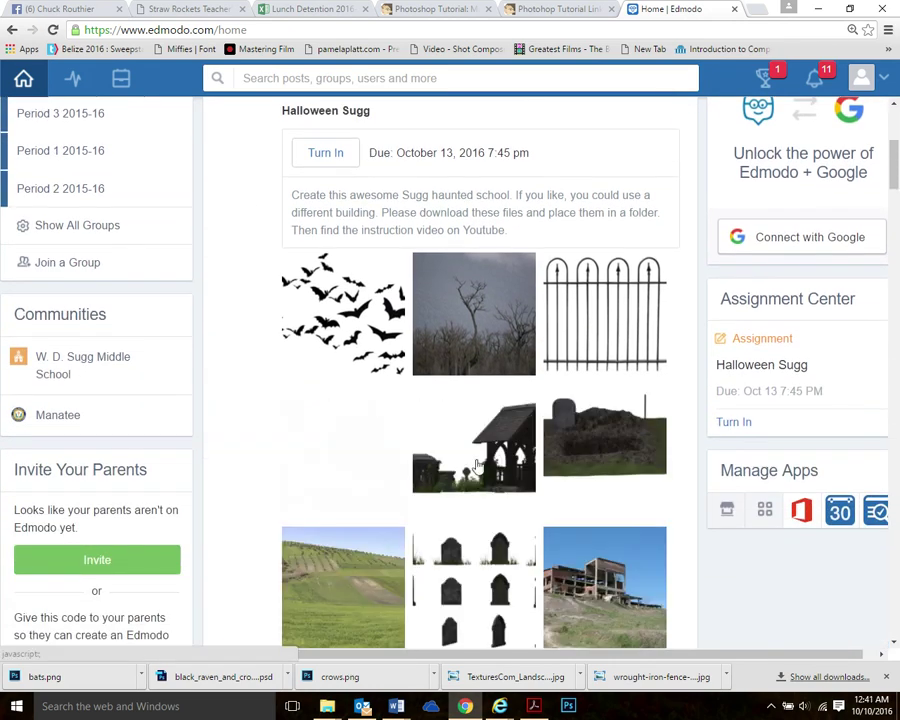
Look through all the image and file attachments of the Halloween Sugg assignment
scroll(252, 475, down, 4)
scroll(258, 483, down, 1)
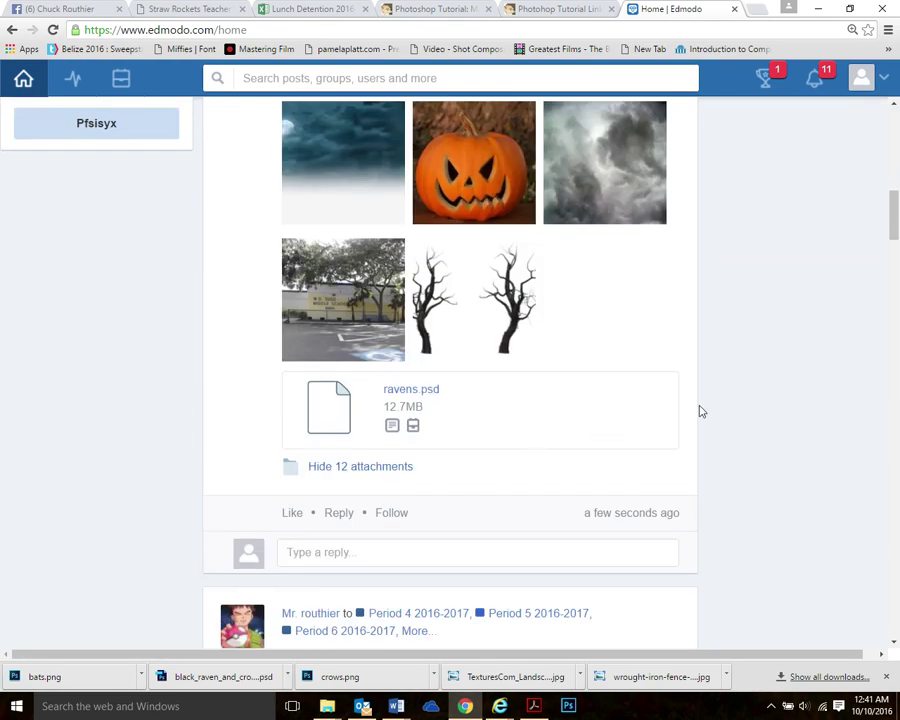
scroll(705, 413, up, 3)
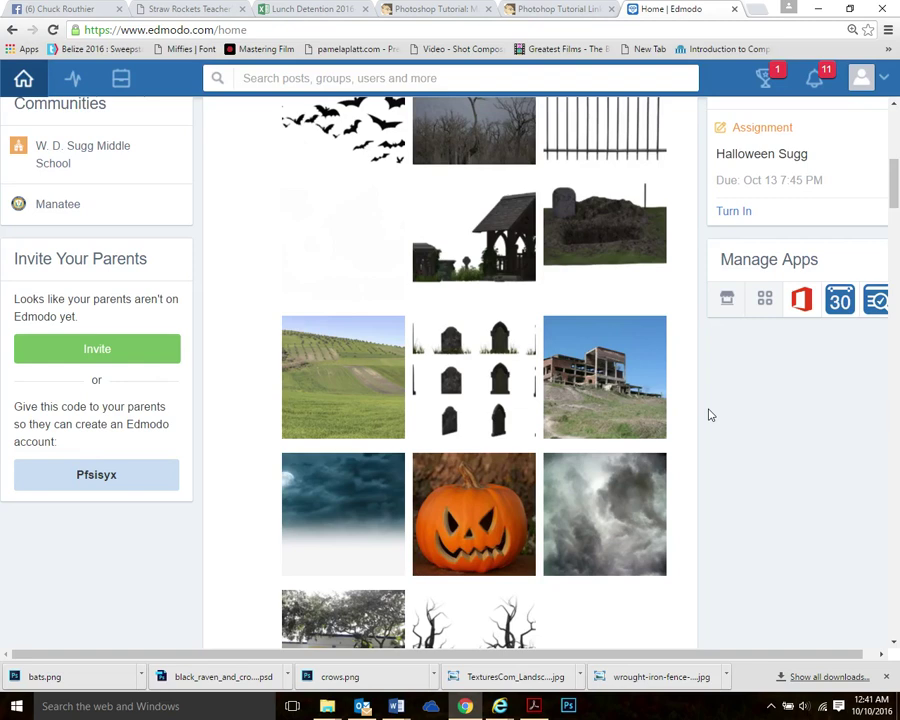
scroll(745, 456, up, 2)
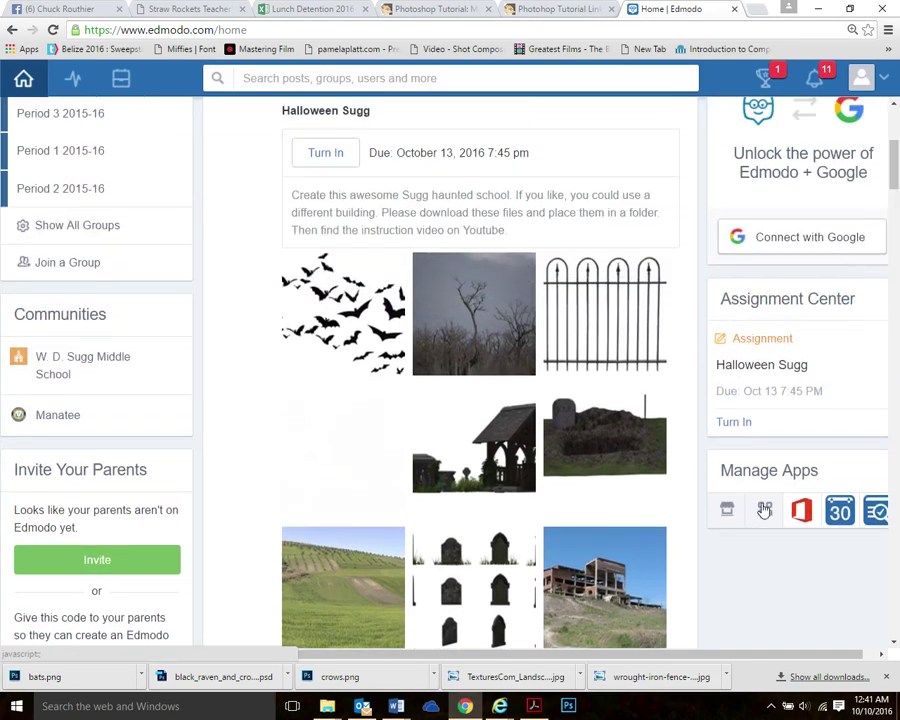
scroll(757, 507, down, 2)
scroll(757, 507, down, 3)
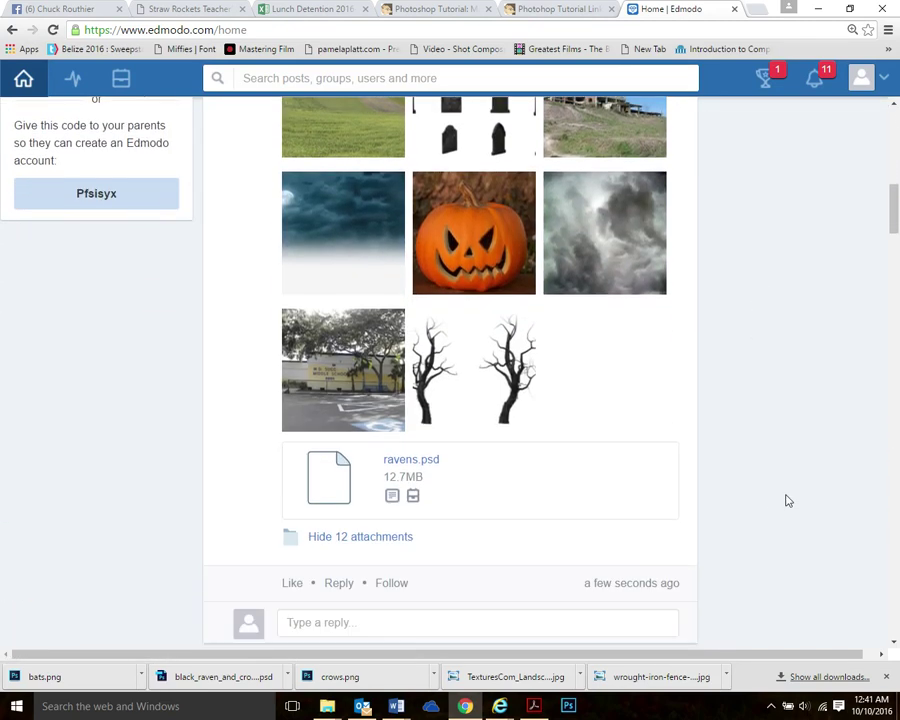
scroll(740, 494, up, 5)
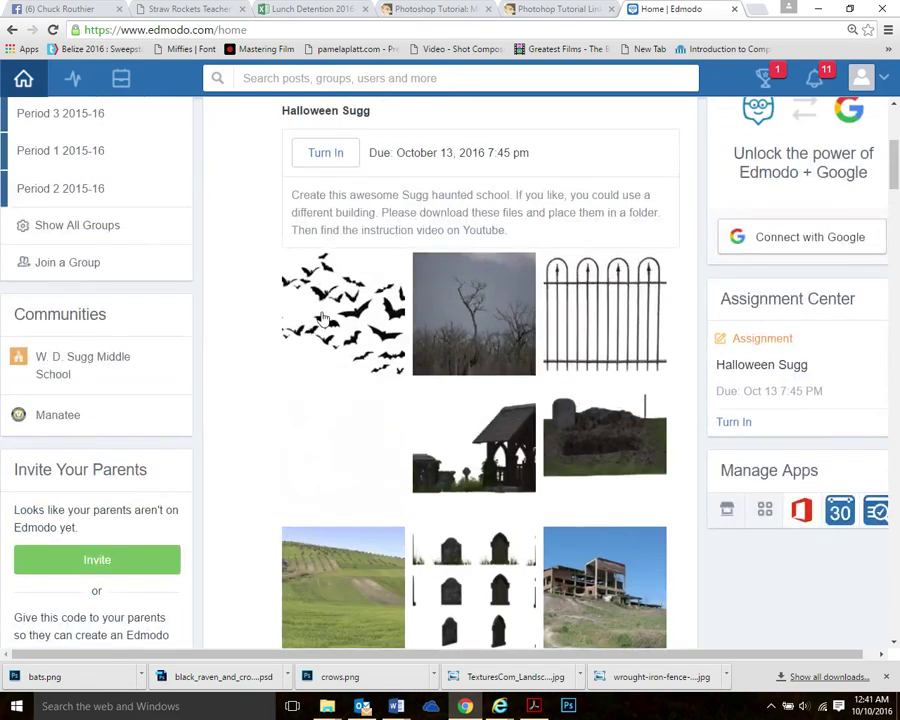
Open the assignment's attachment viewer and download the bats and dead forest images
click(440, 368)
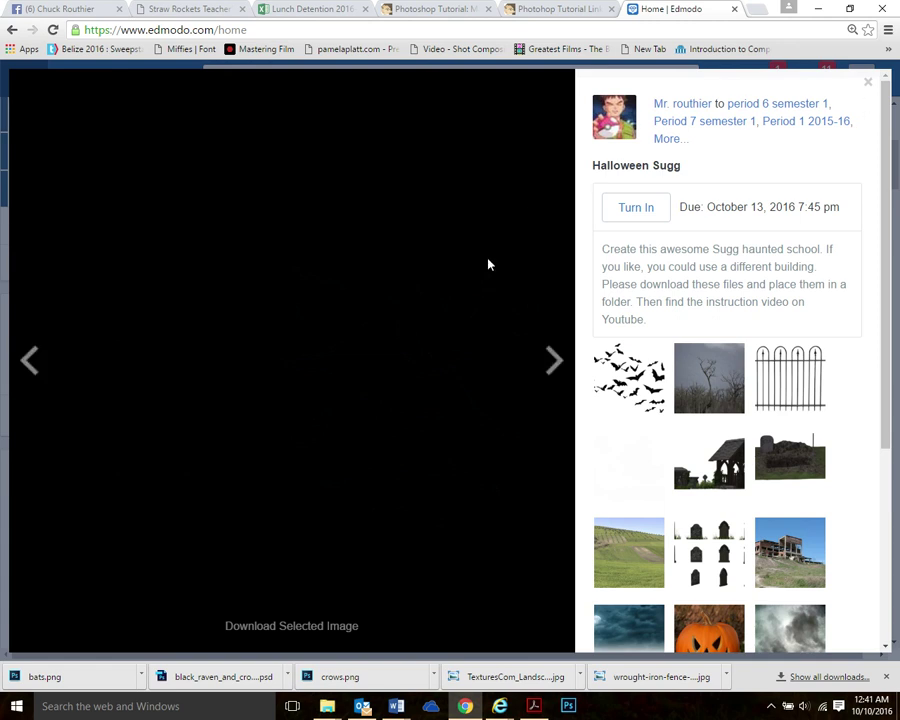
click(318, 627)
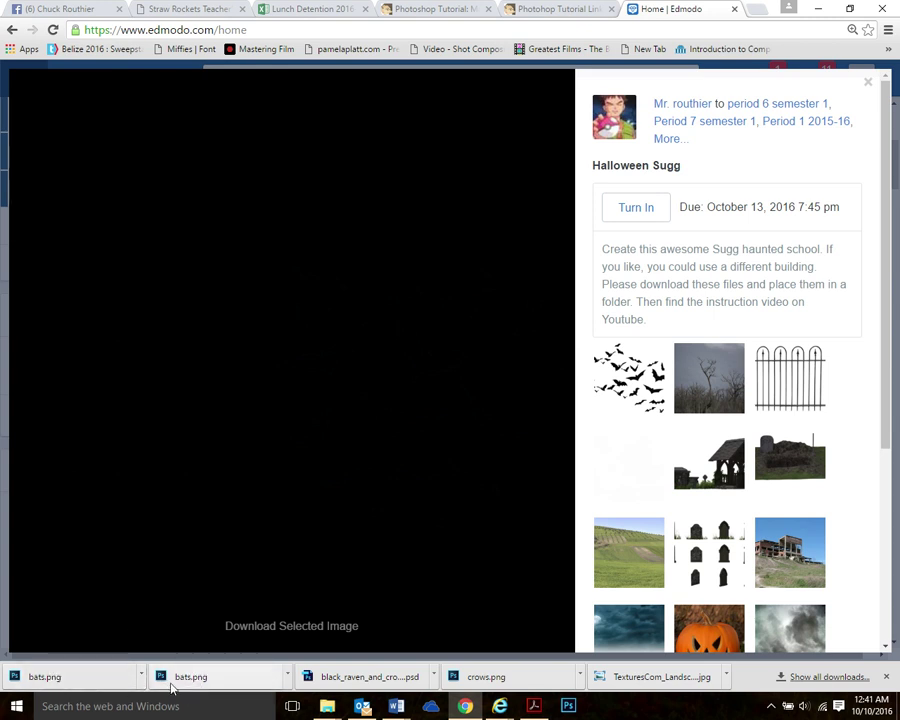
click(707, 385)
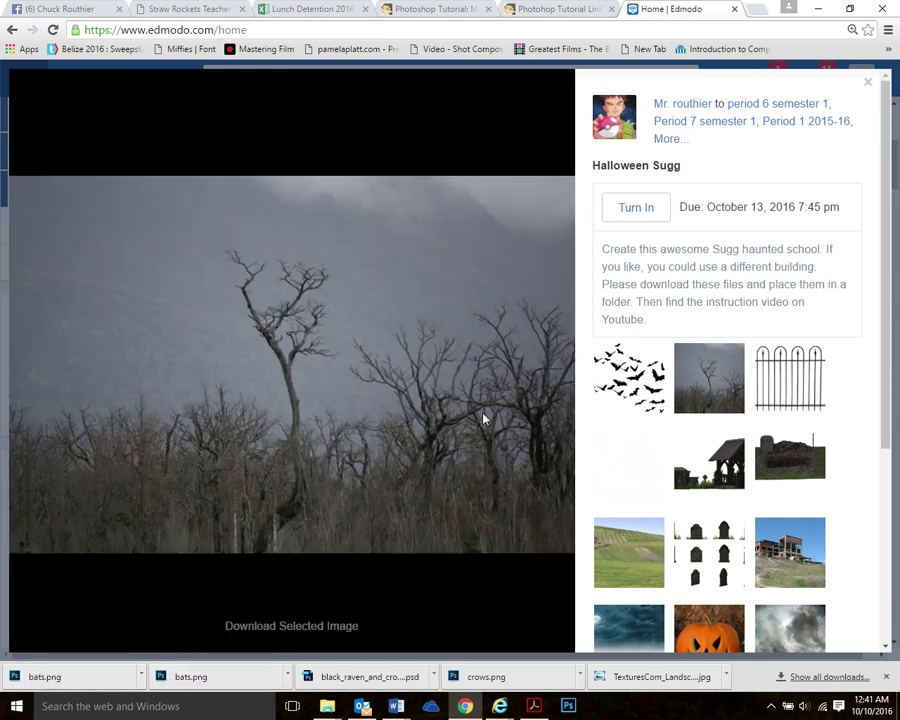
click(294, 626)
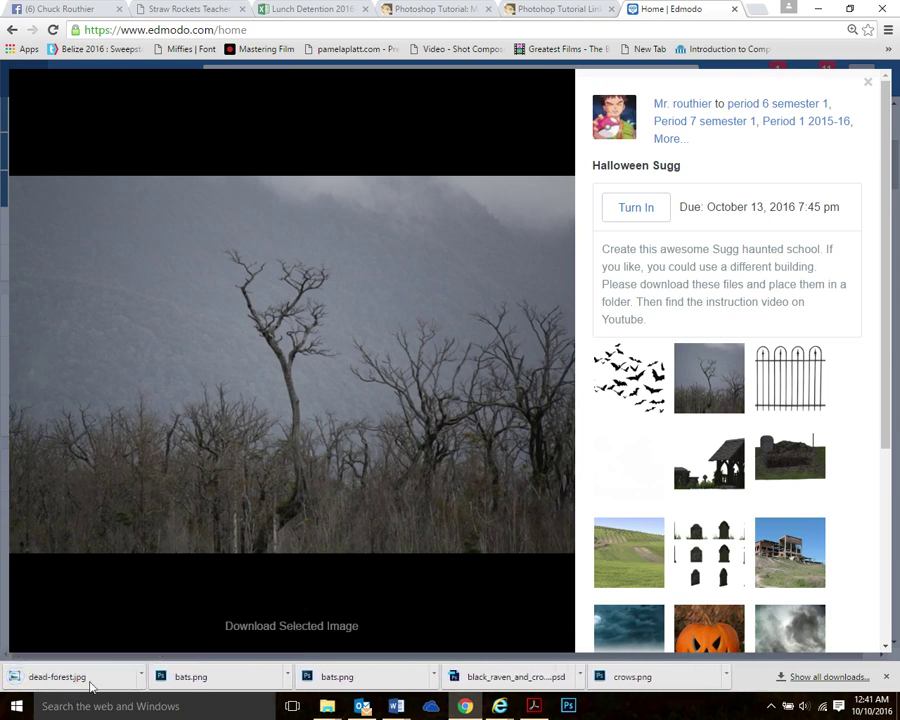
Download the iron fence image and the nearly invisible white fog image from the attachments
click(799, 382)
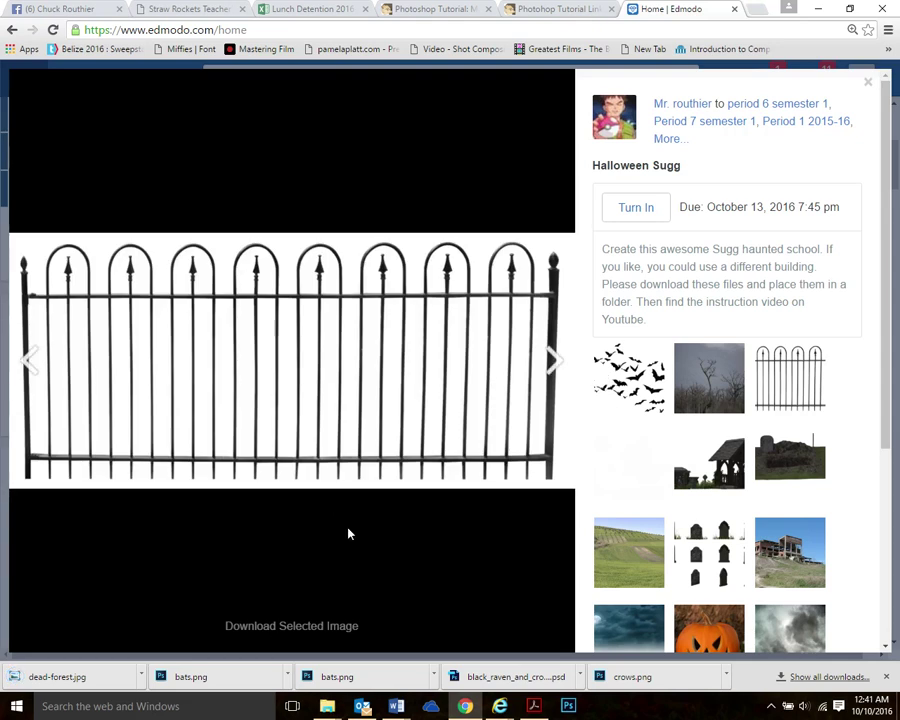
click(301, 626)
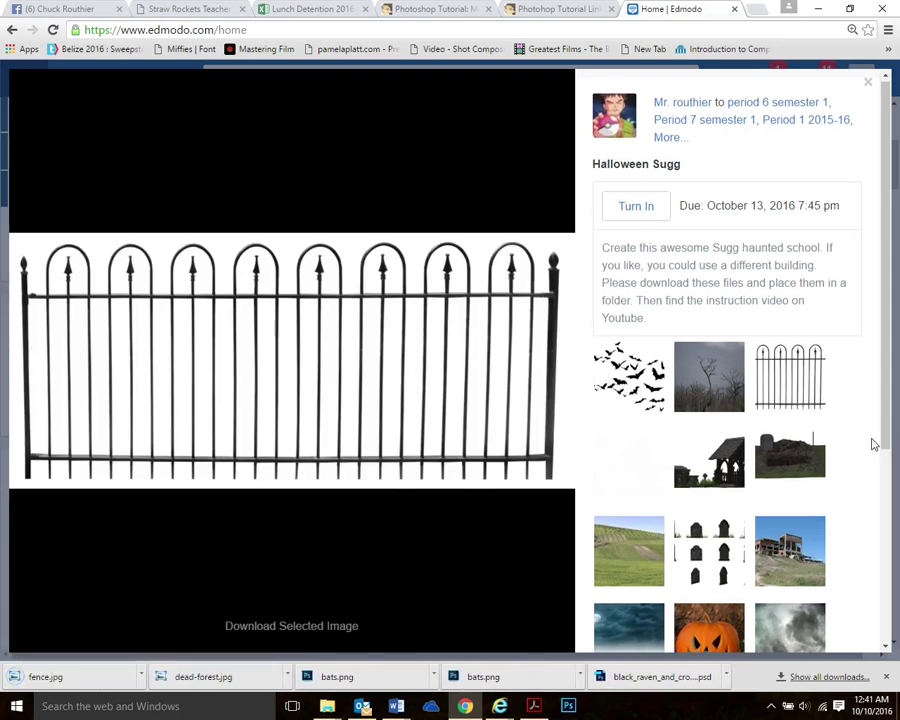
scroll(873, 444, down, 2)
click(641, 321)
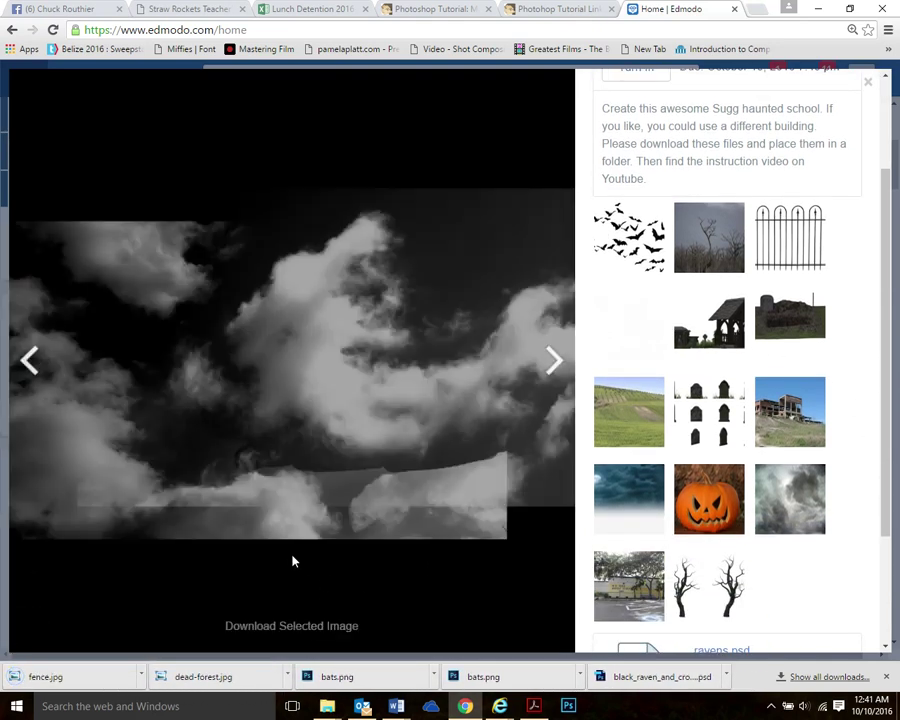
click(301, 627)
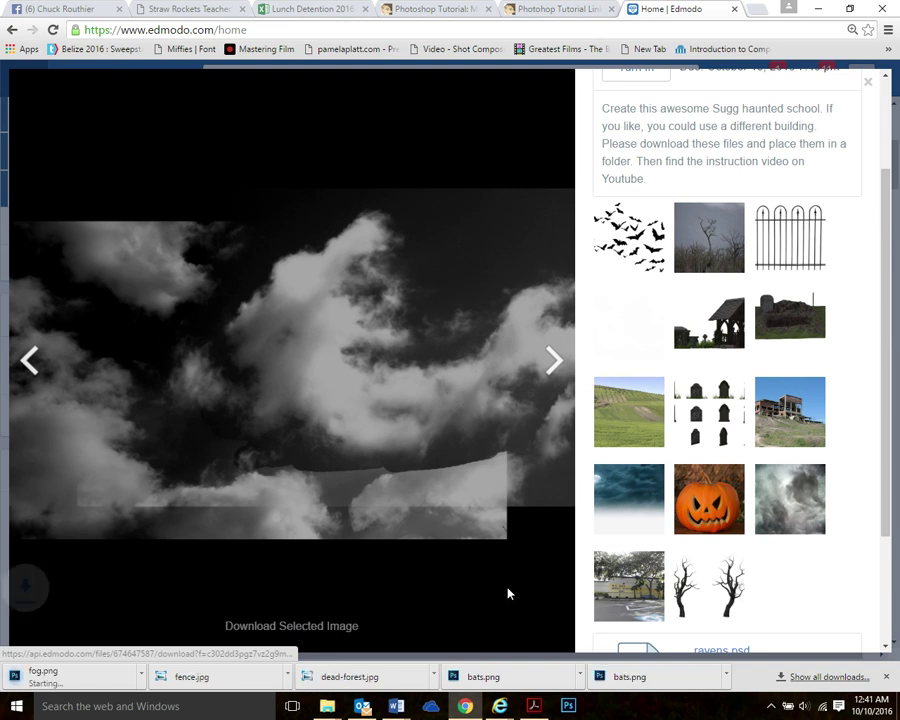
Download the grave house image and the open grave image with the R.I.P. headstone
click(708, 319)
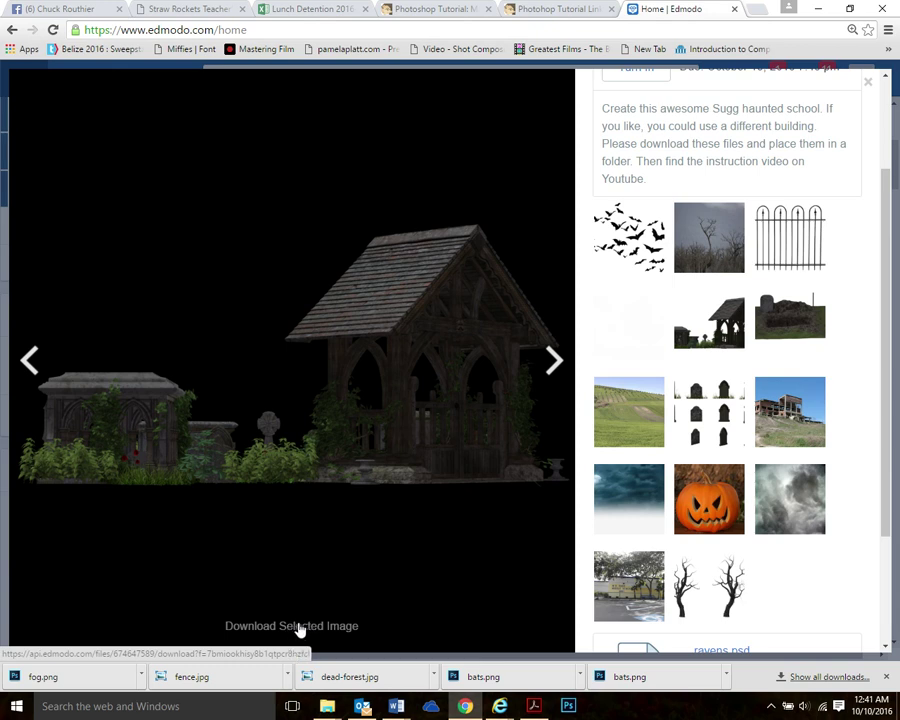
click(293, 628)
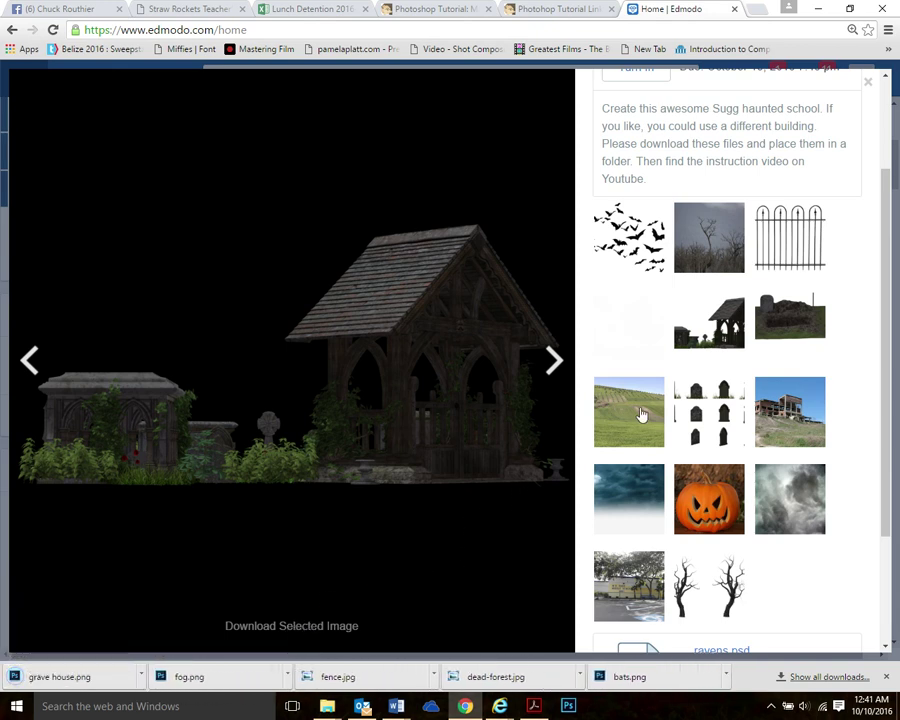
click(808, 318)
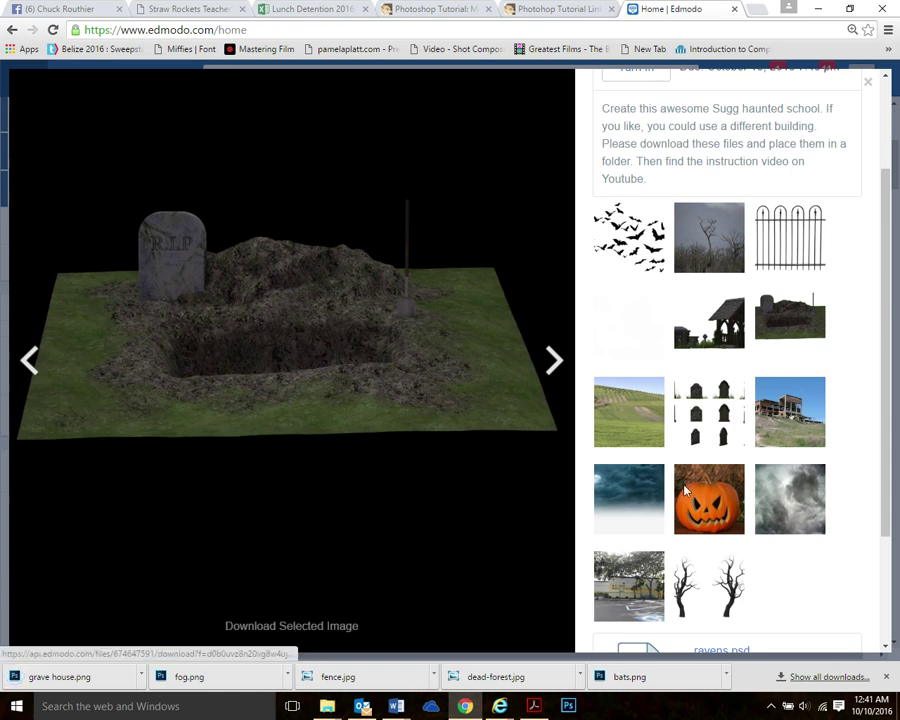
Download the green field ground image and the headstones image
click(635, 424)
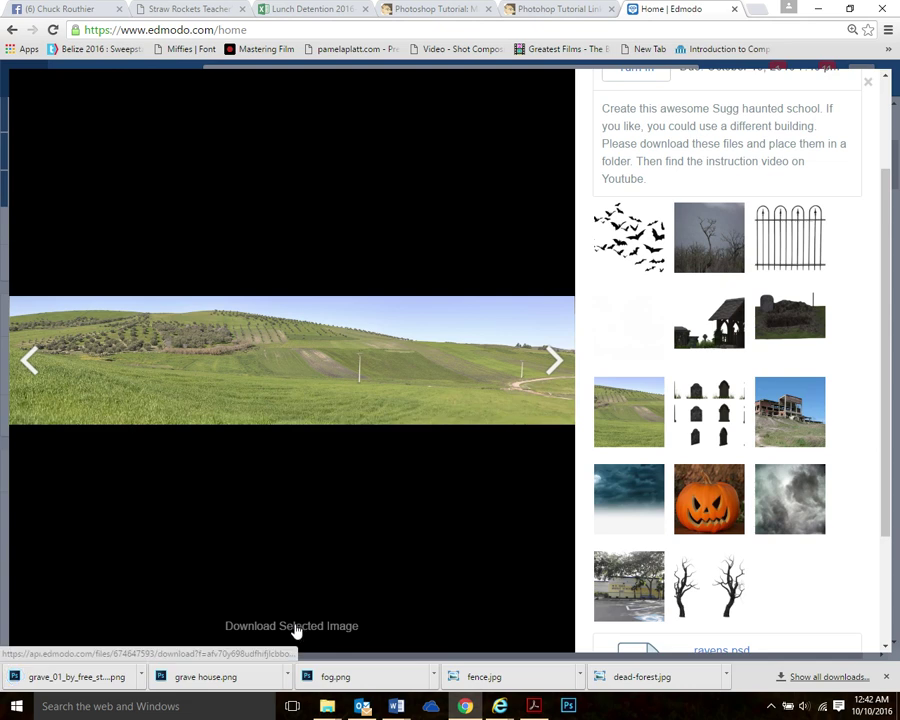
click(296, 628)
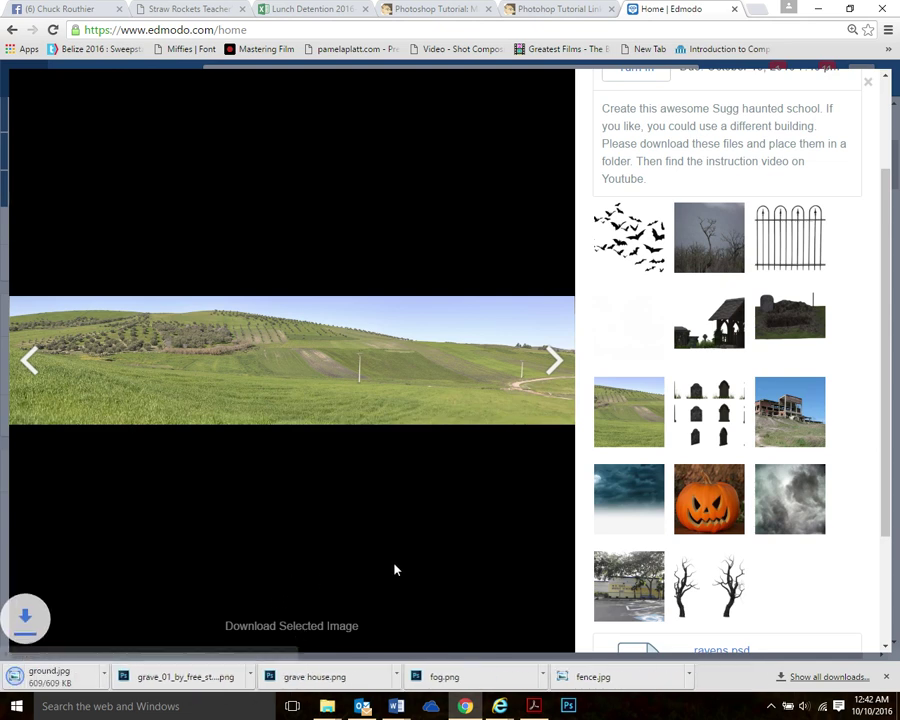
click(707, 425)
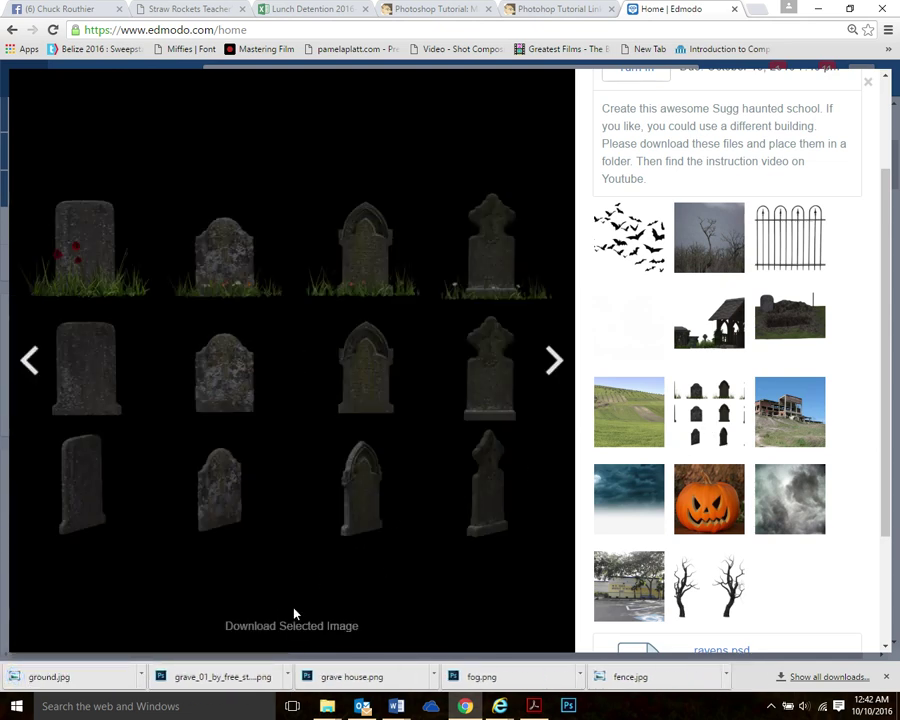
click(300, 609)
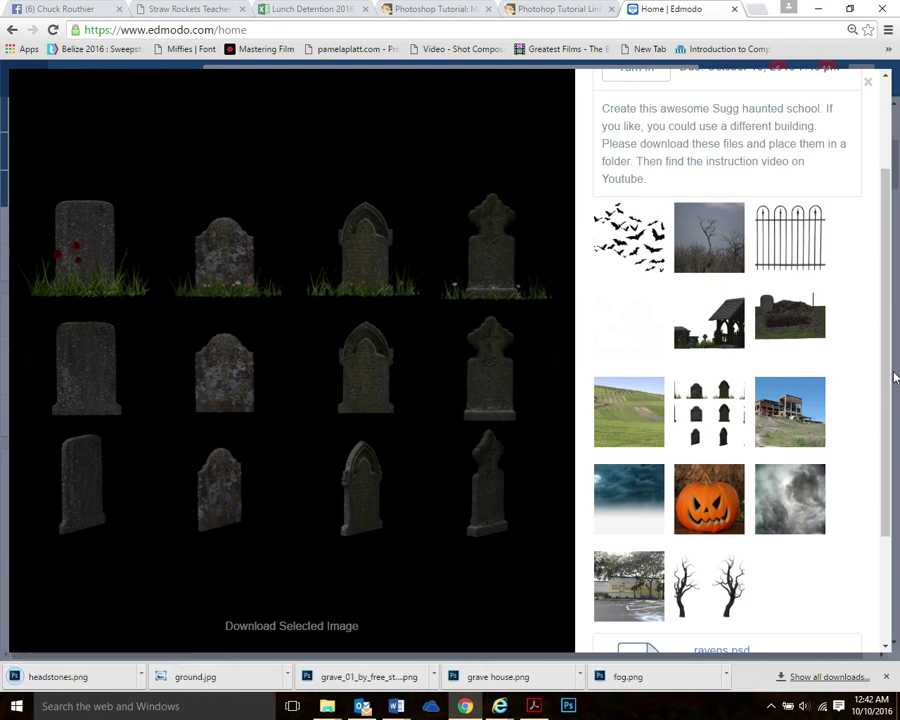
Download the ruined building on the hill image and the moonlit night sky image
click(806, 425)
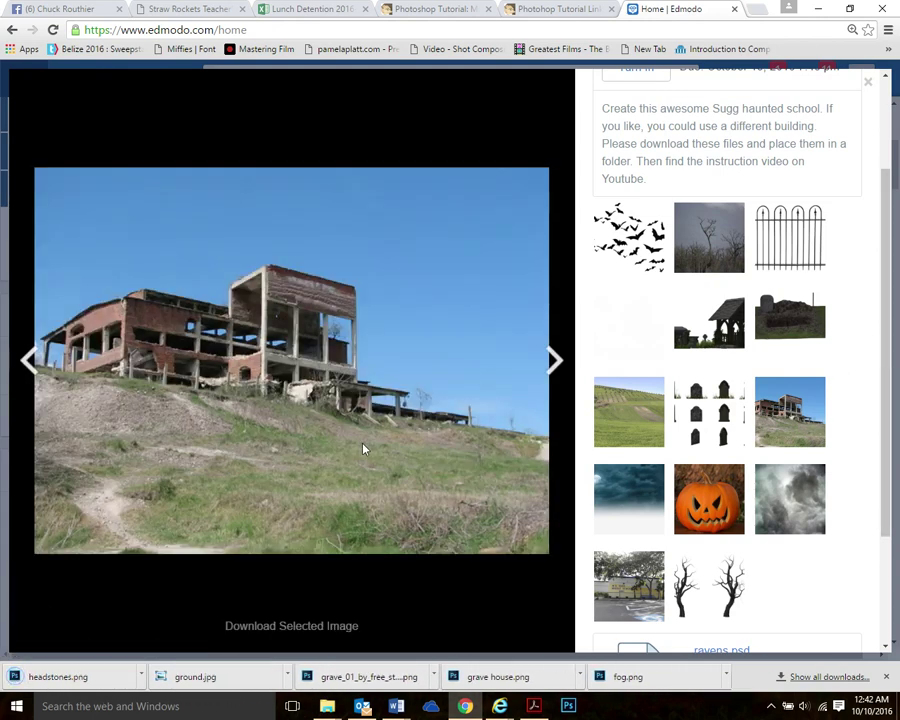
click(335, 628)
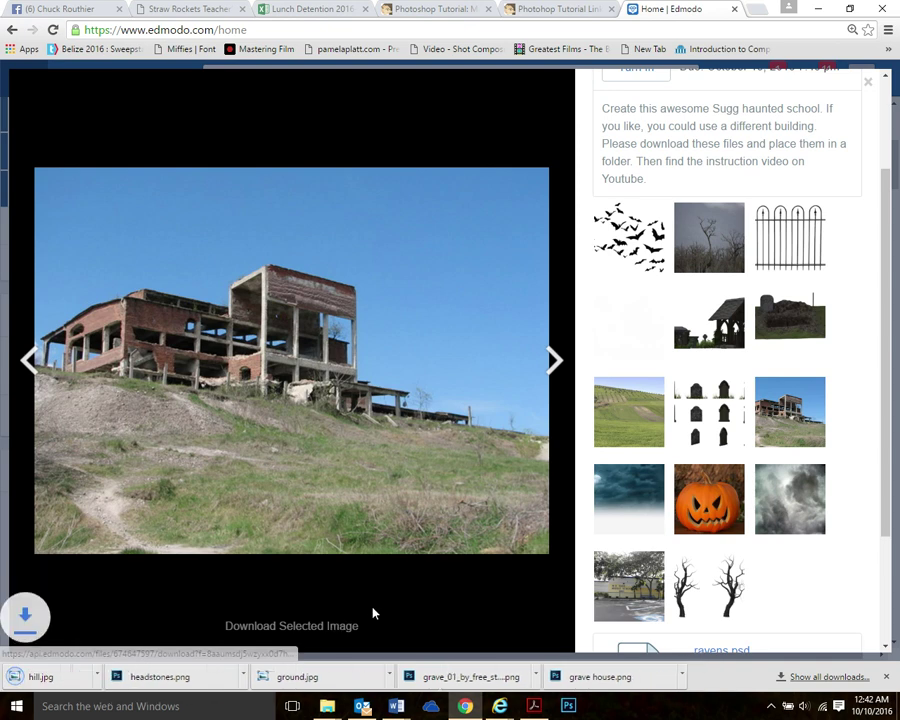
click(646, 520)
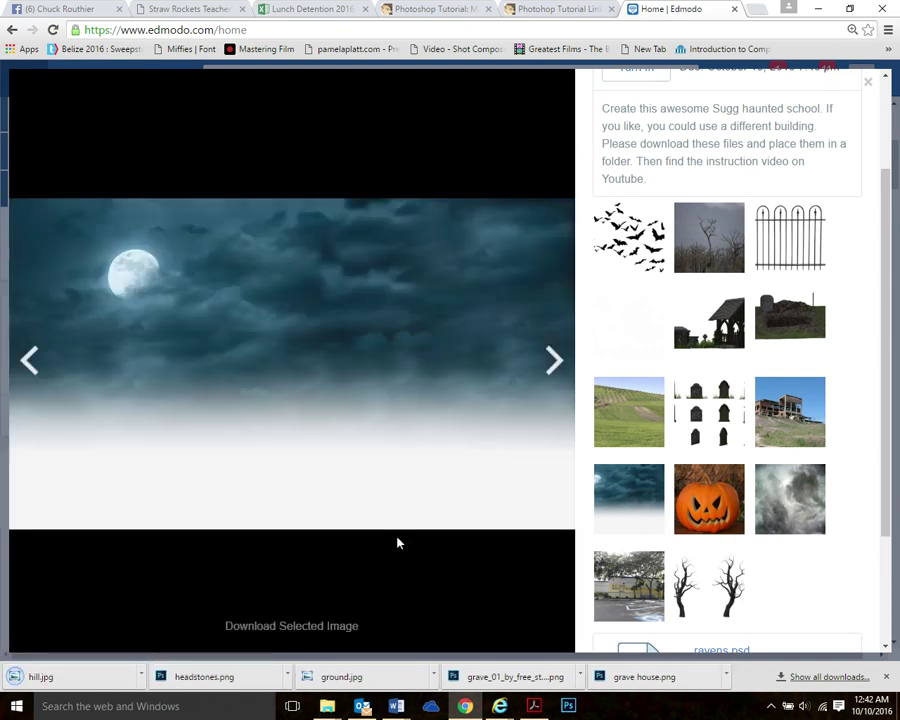
click(328, 627)
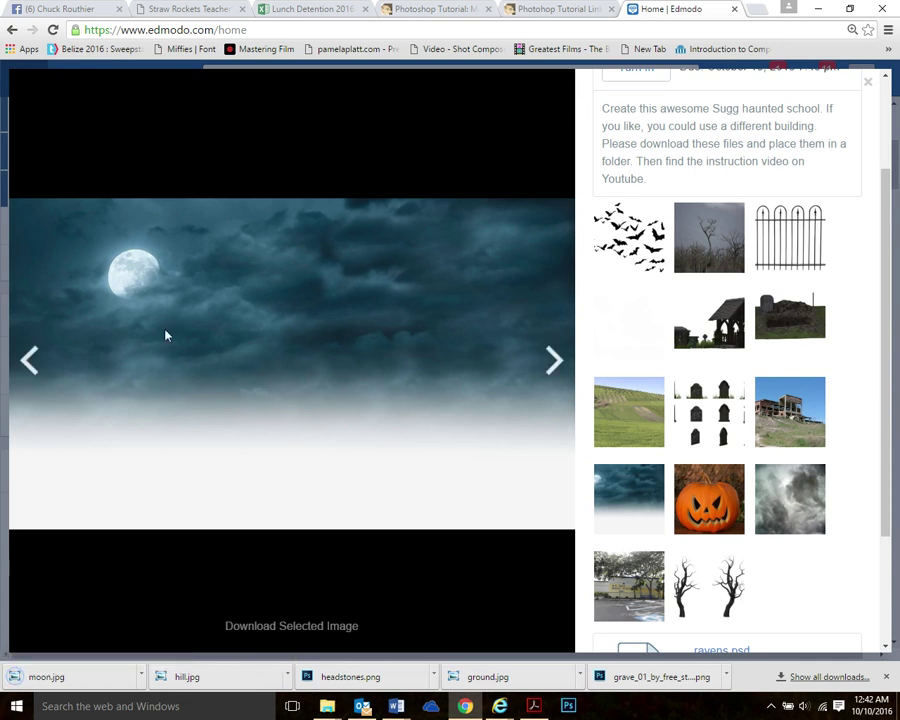
Download the carved pumpkin image and the stormy cloud sky image
click(709, 499)
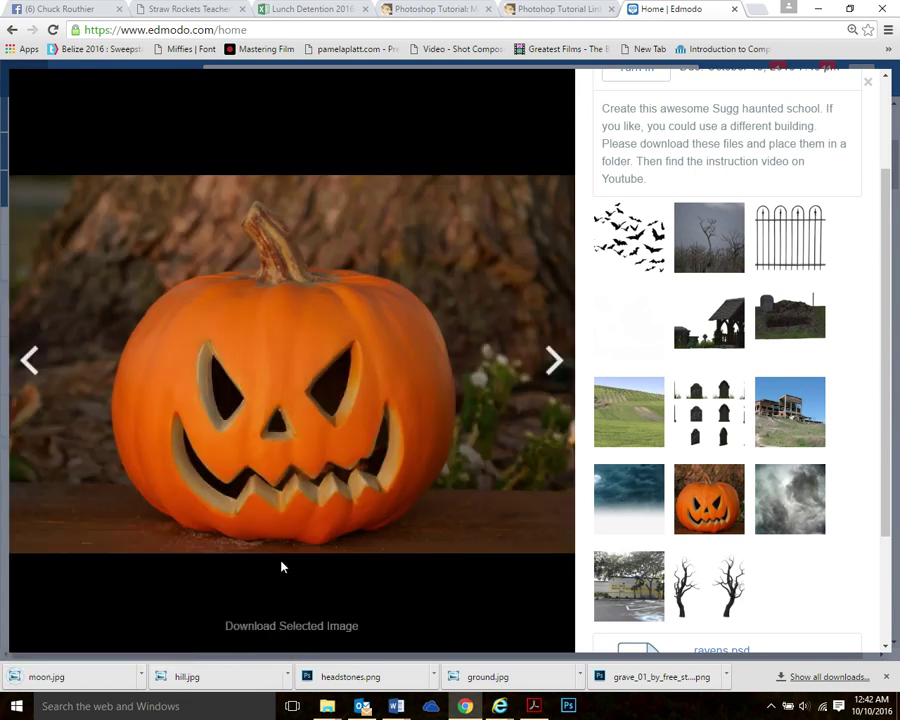
click(491, 617)
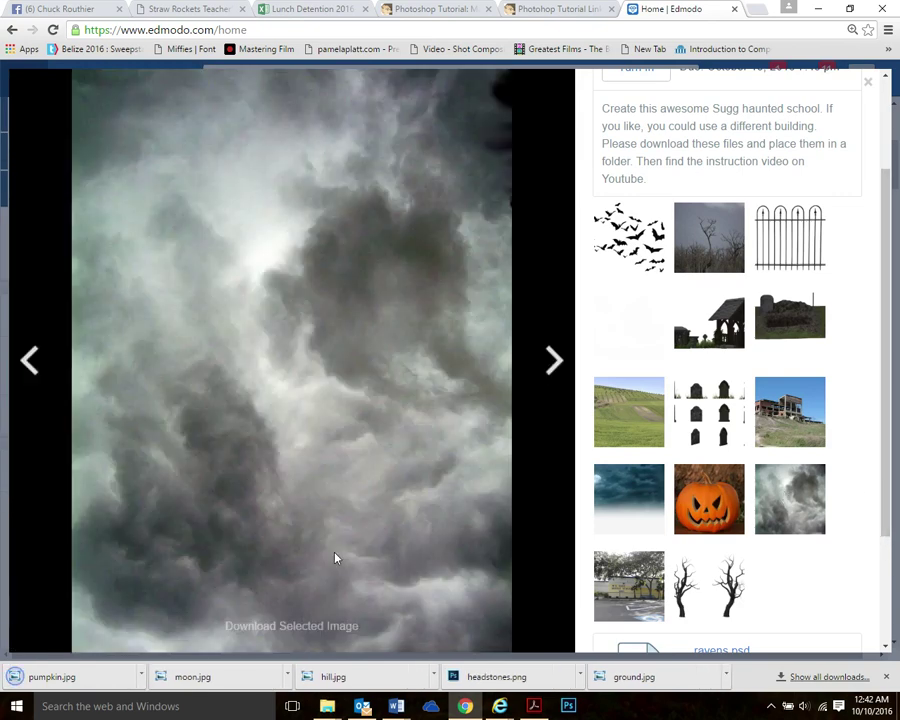
click(314, 628)
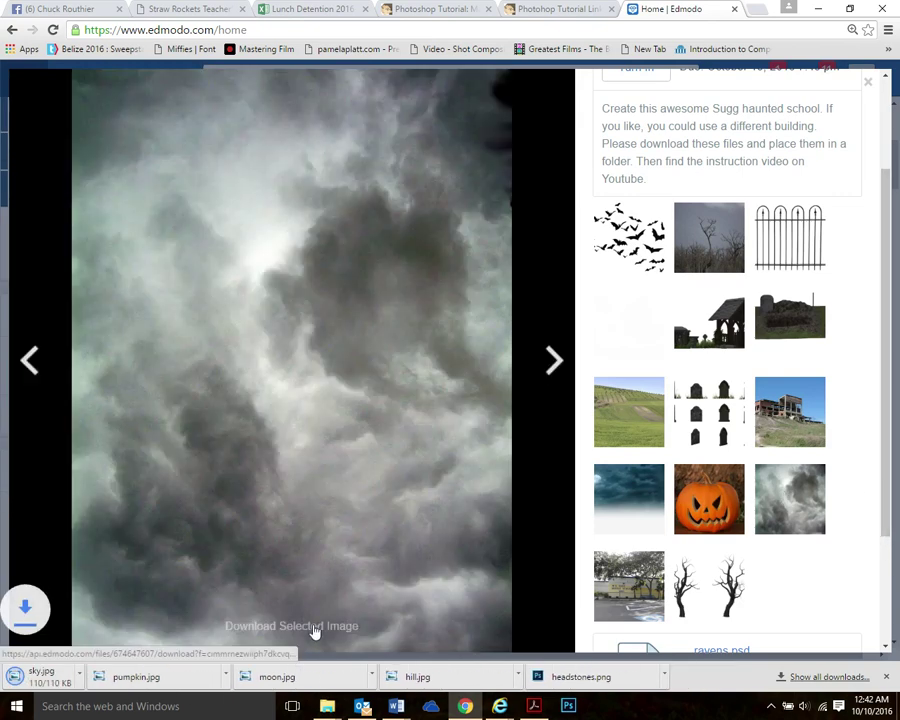
Download the W.D. Sugg Middle School photo and the image of two bare trees
click(627, 597)
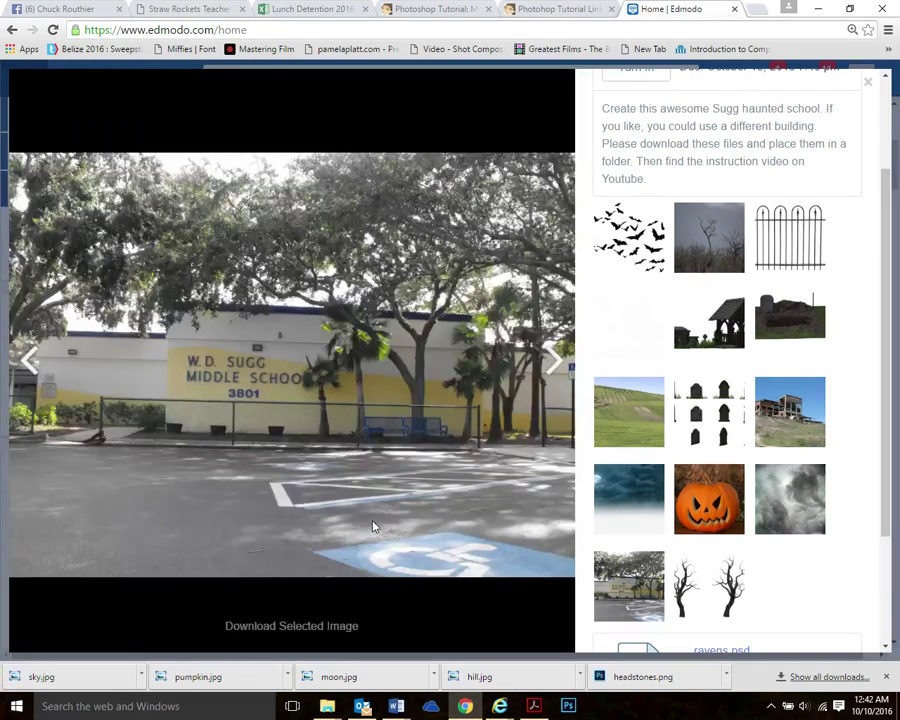
click(316, 628)
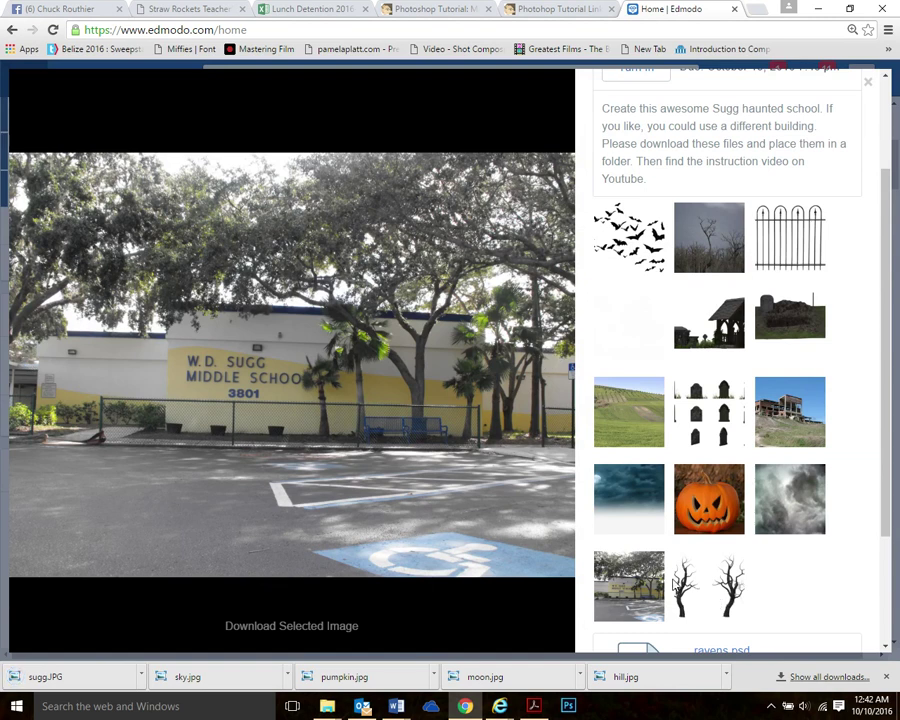
click(675, 583)
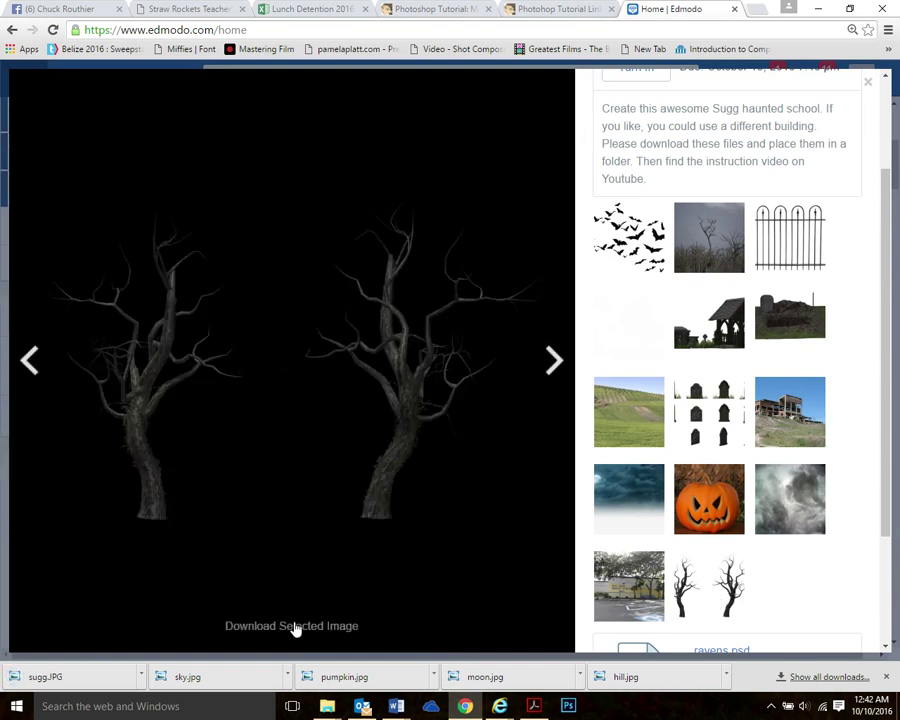
click(295, 628)
Download the ravens.psd file attached below the assignment's images
scroll(865, 535, down, 1)
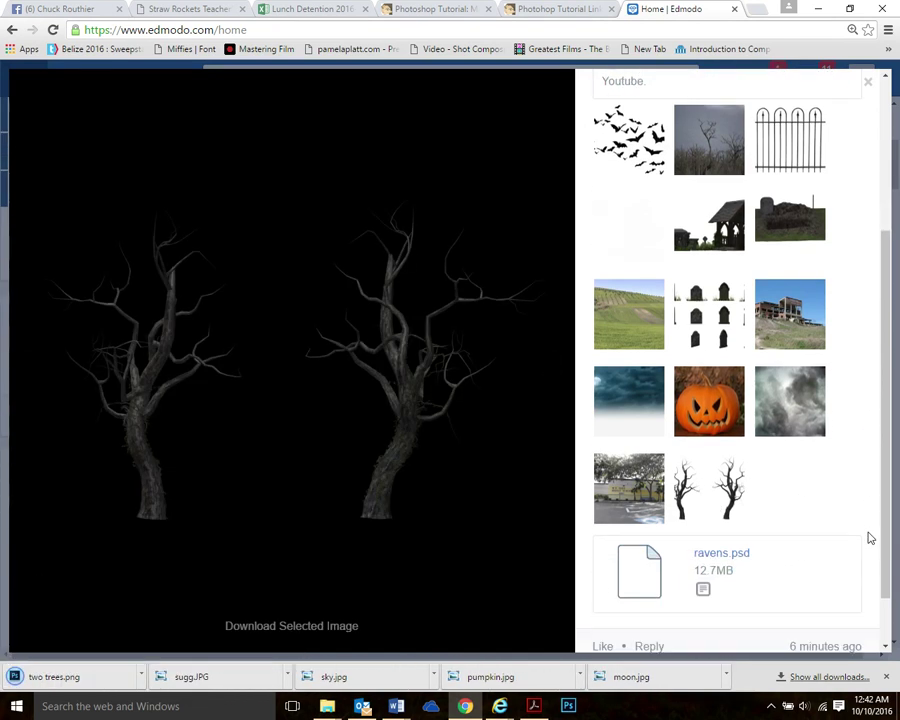
scroll(869, 538, down, 1)
click(723, 487)
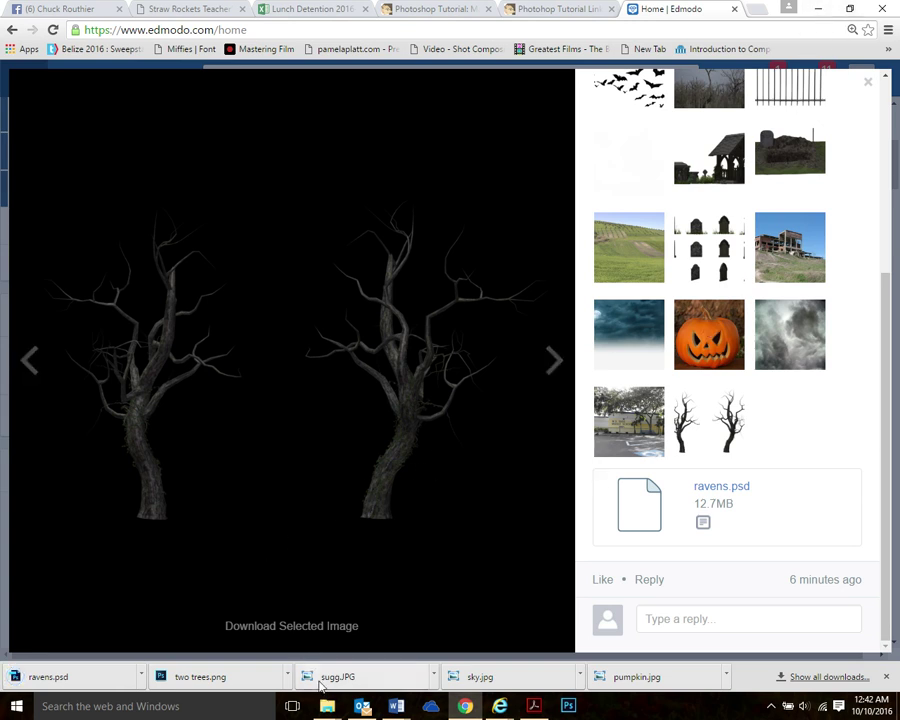
Sort the Downloads folder by date modified and copy the files from ravens.psd through the black_raven_and_crow_stock PSD
mouse_move(327, 706)
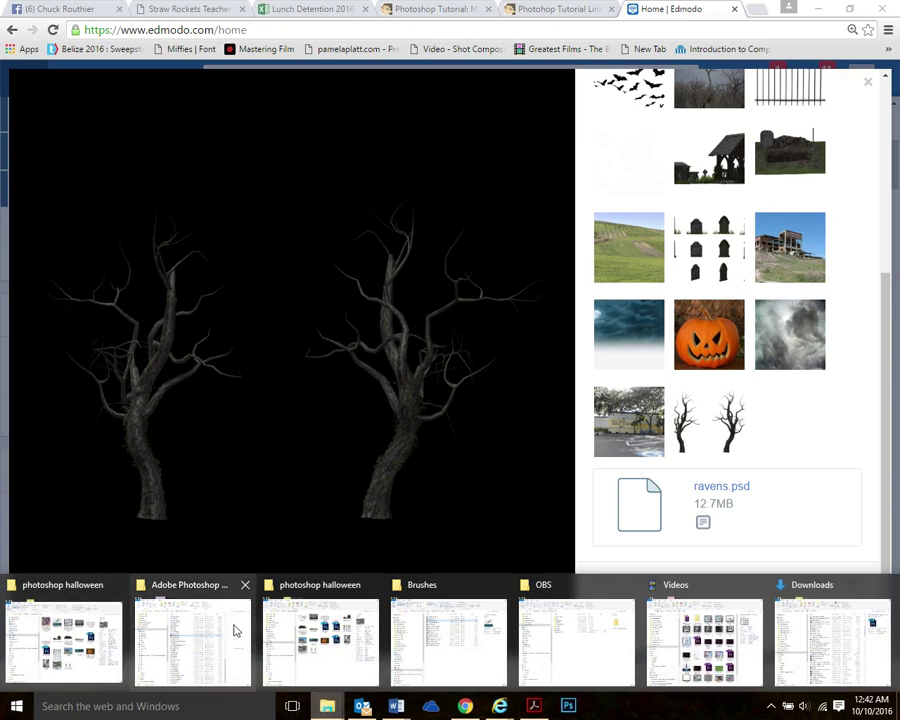
click(803, 624)
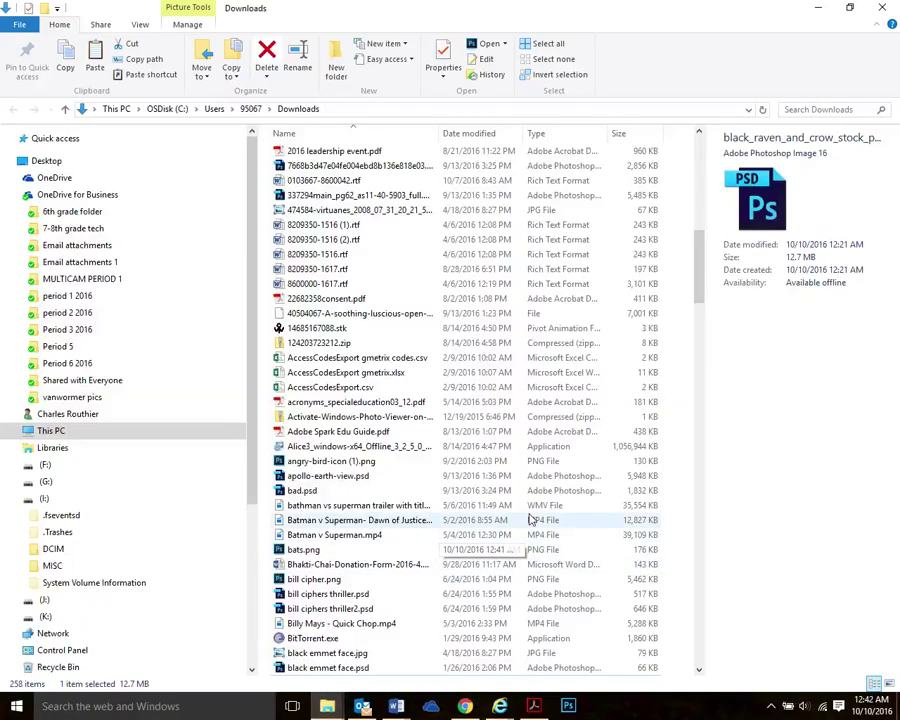
drag(701, 270, 717, 169)
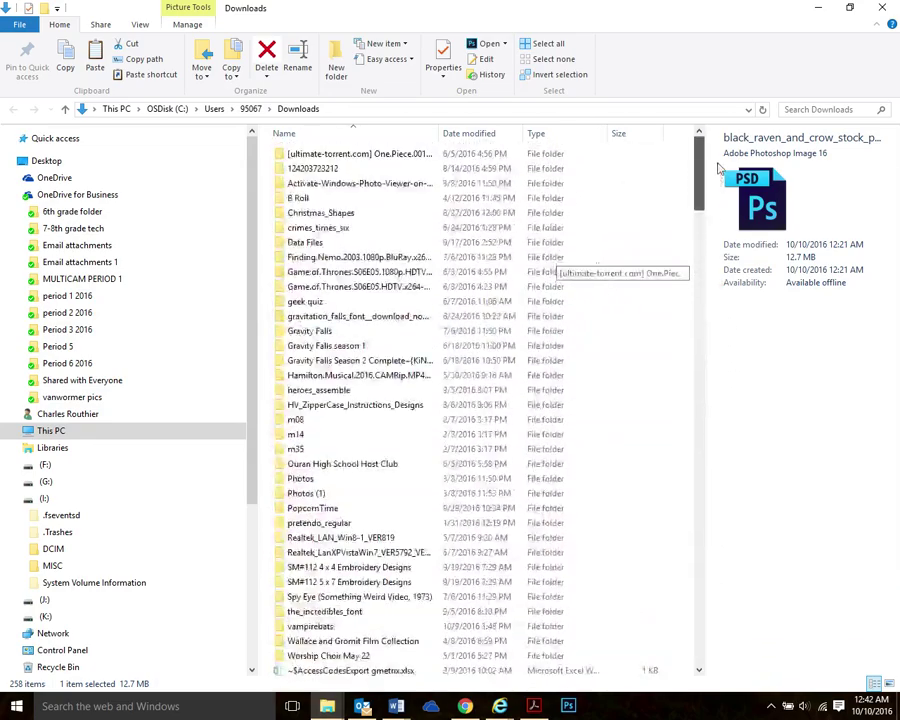
click(470, 134)
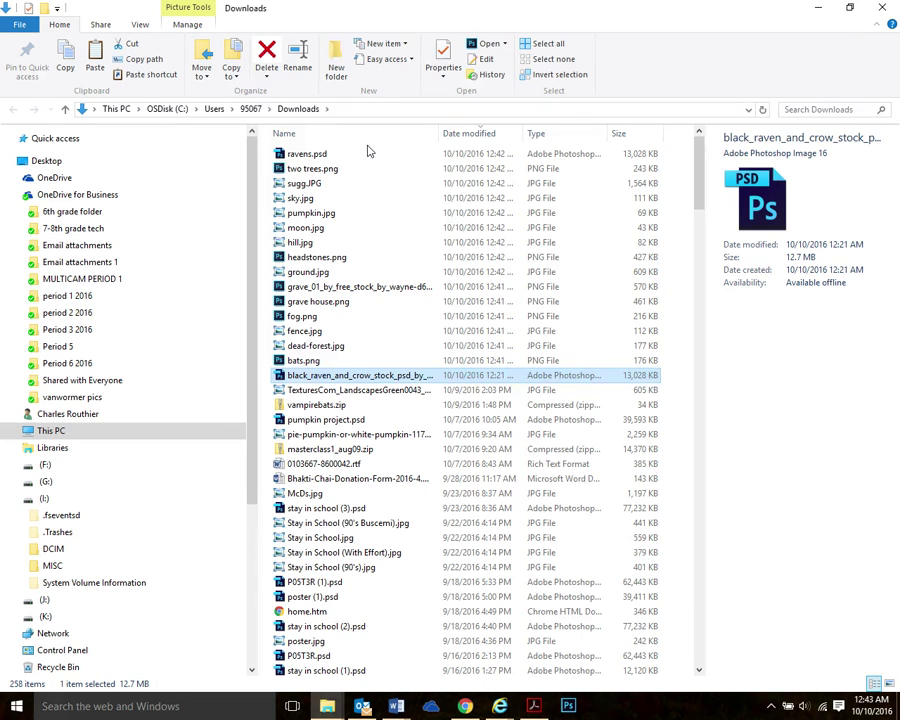
shift+click(318, 153)
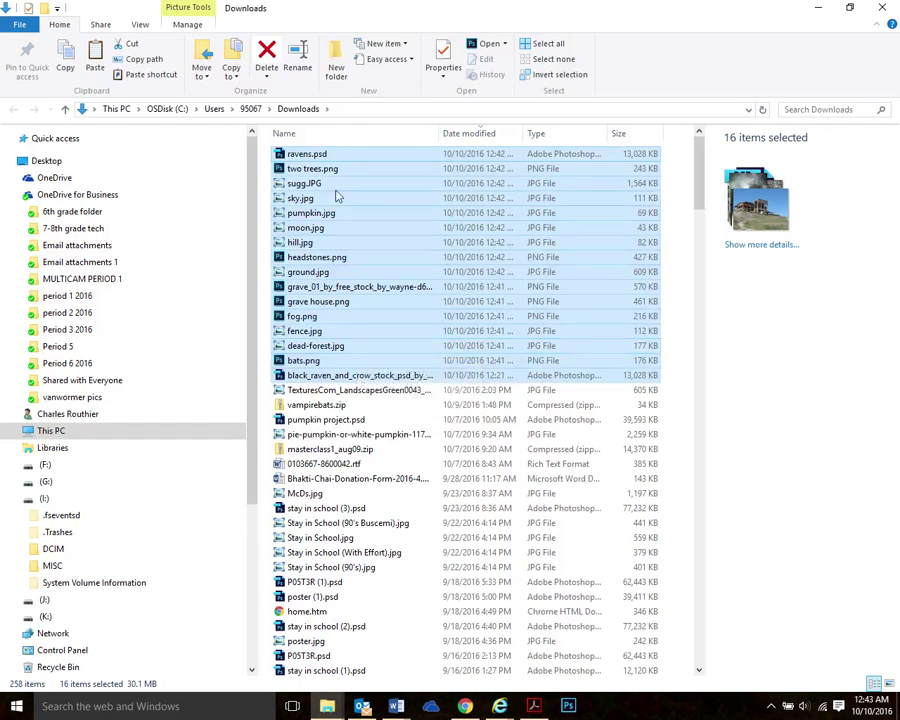
right_click(366, 245)
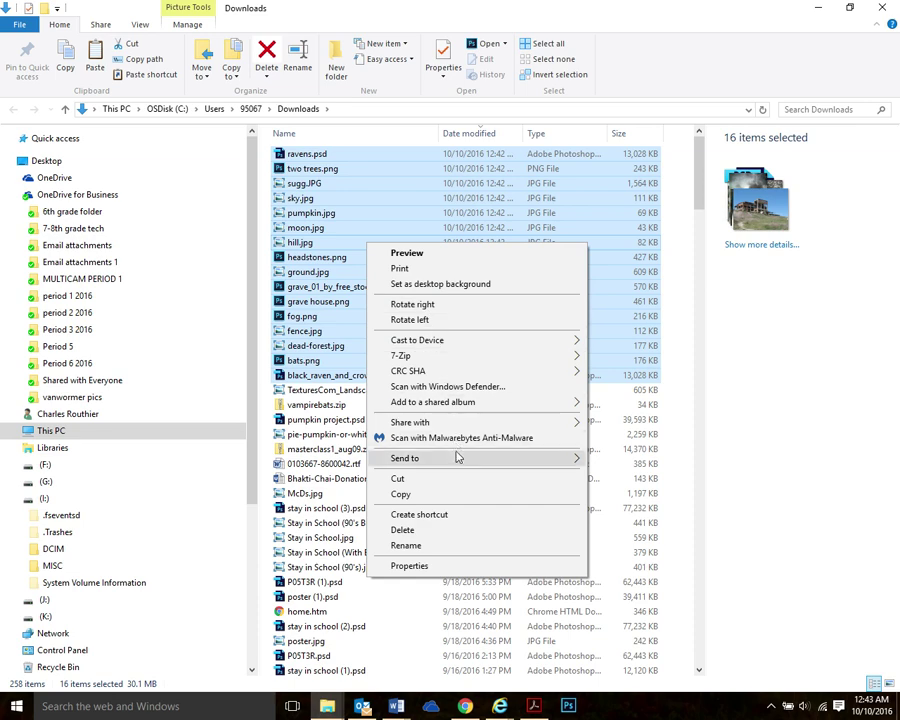
click(456, 492)
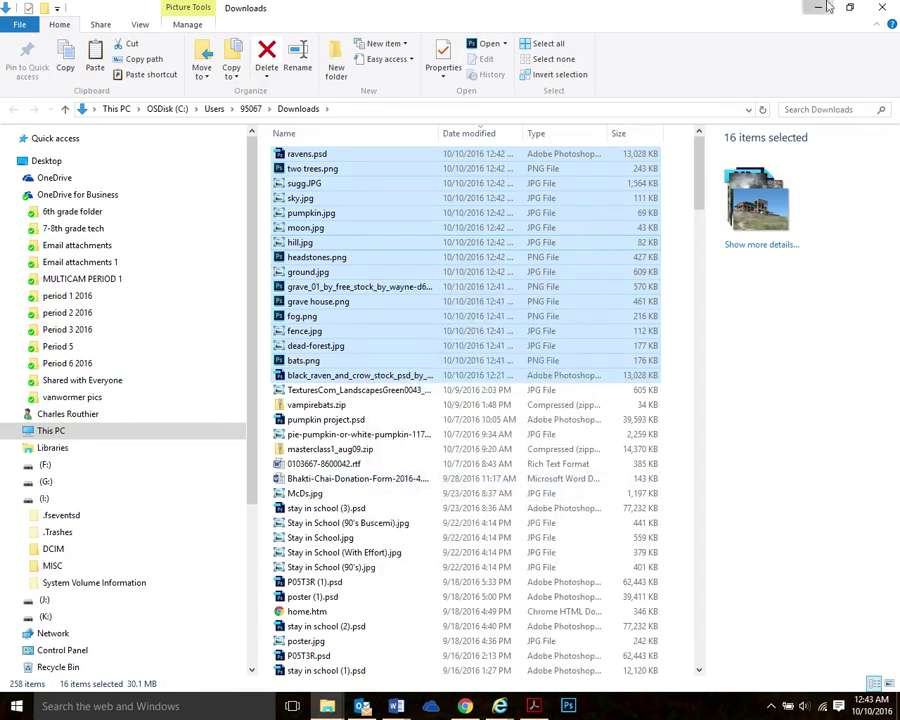
Create a new folder named halloween sugg on the desktop
click(818, 8)
click(817, 10)
click(816, 8)
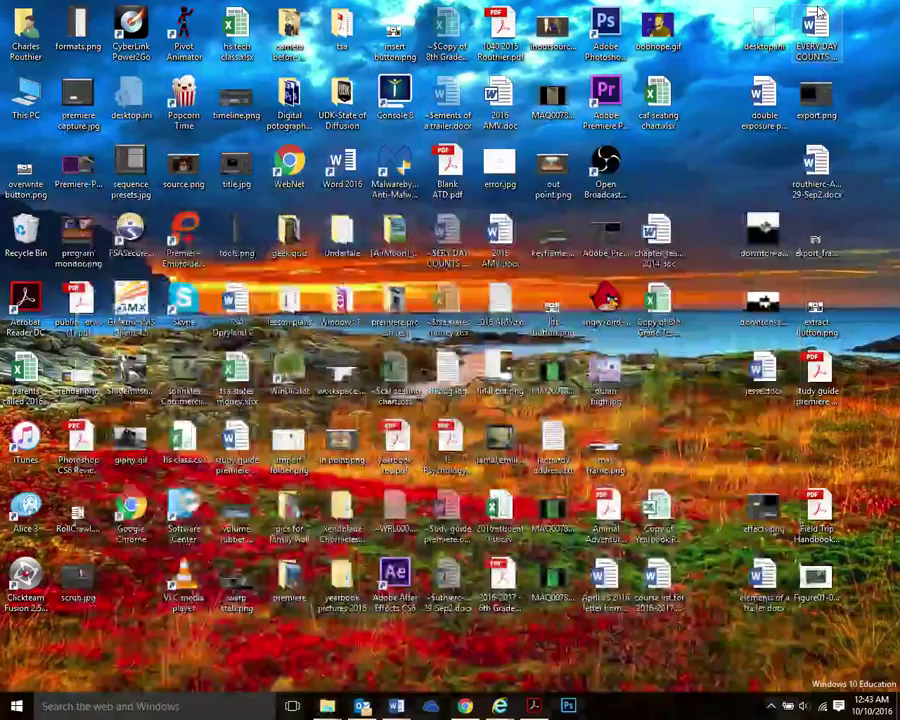
right_click(686, 414)
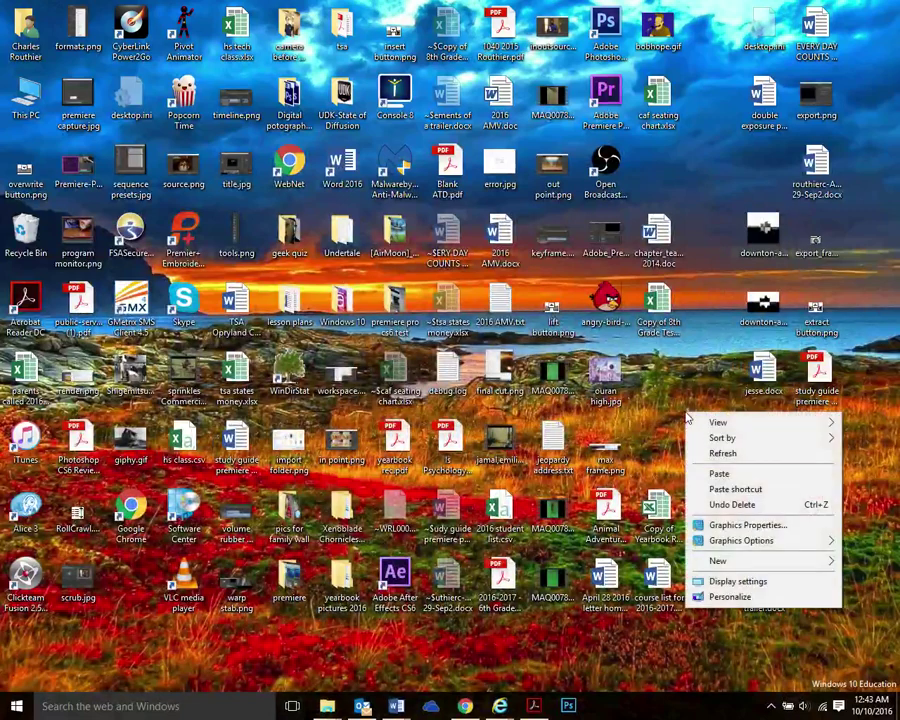
mouse_move(777, 565)
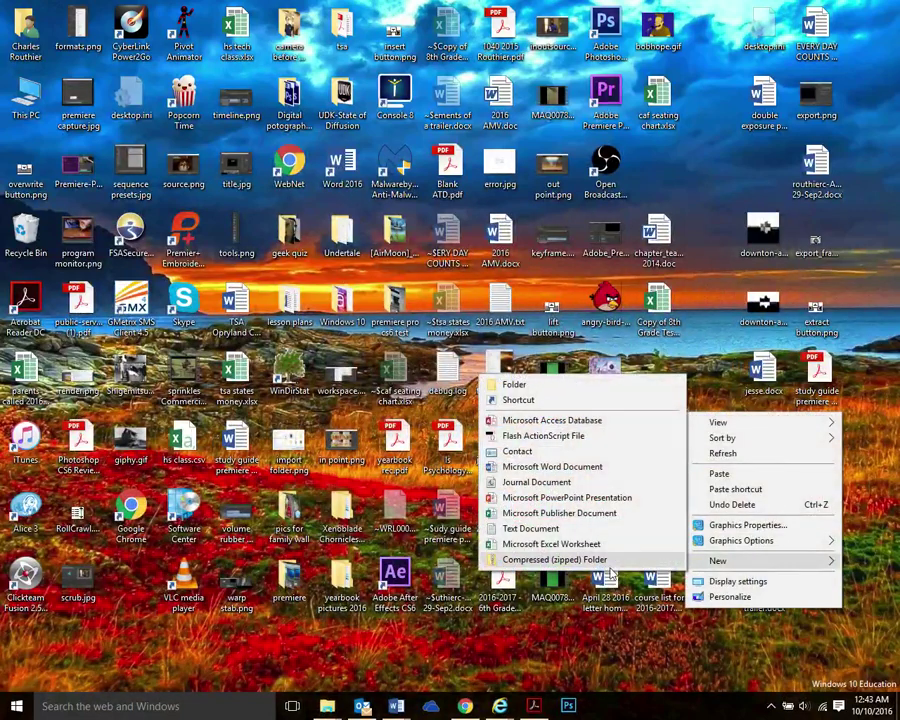
click(601, 386)
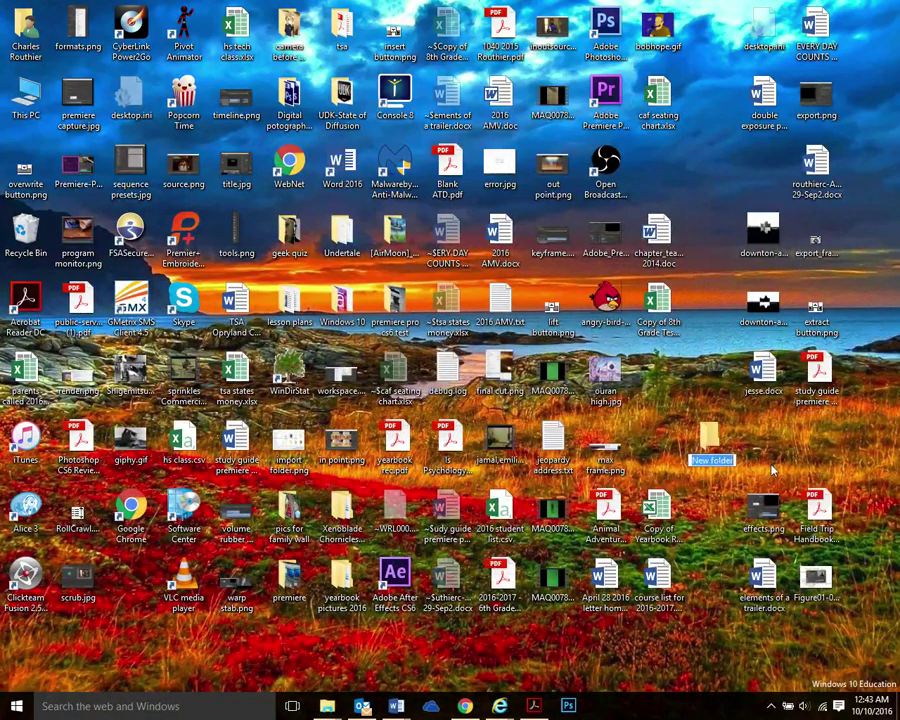
text(Na)
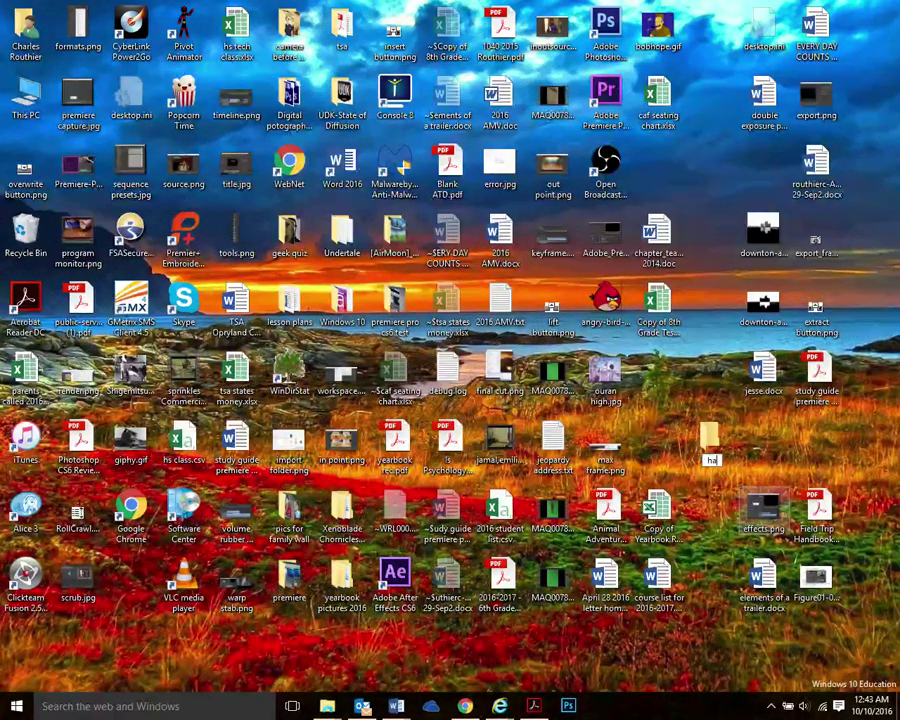
text(lloweden sugg)
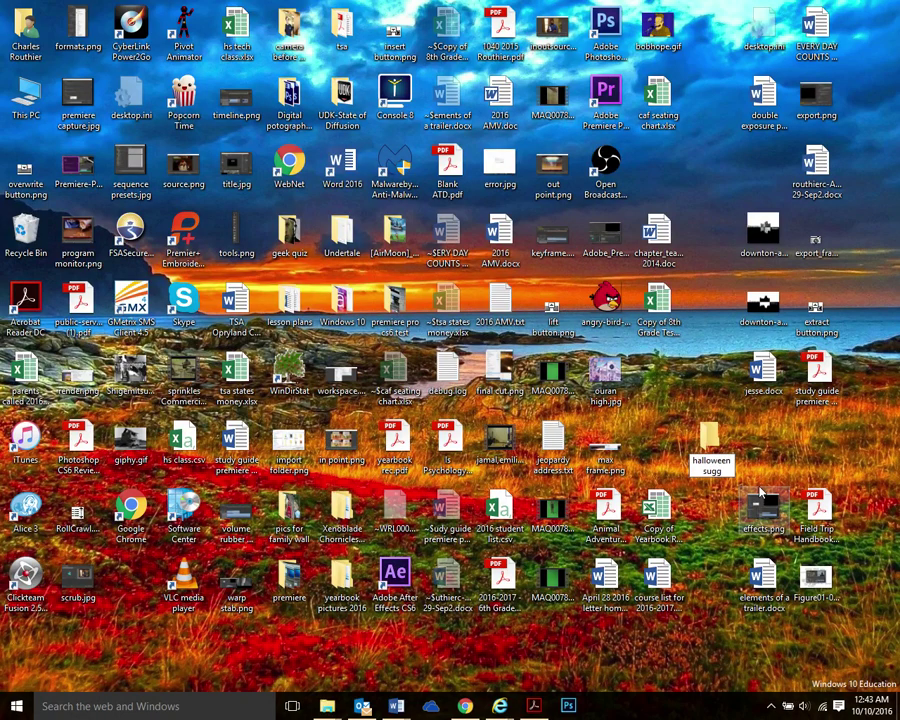
key(Return)
Paste the copied project files into the halloween sugg folder and minimize its window
key(Return)
right_click(516, 311)
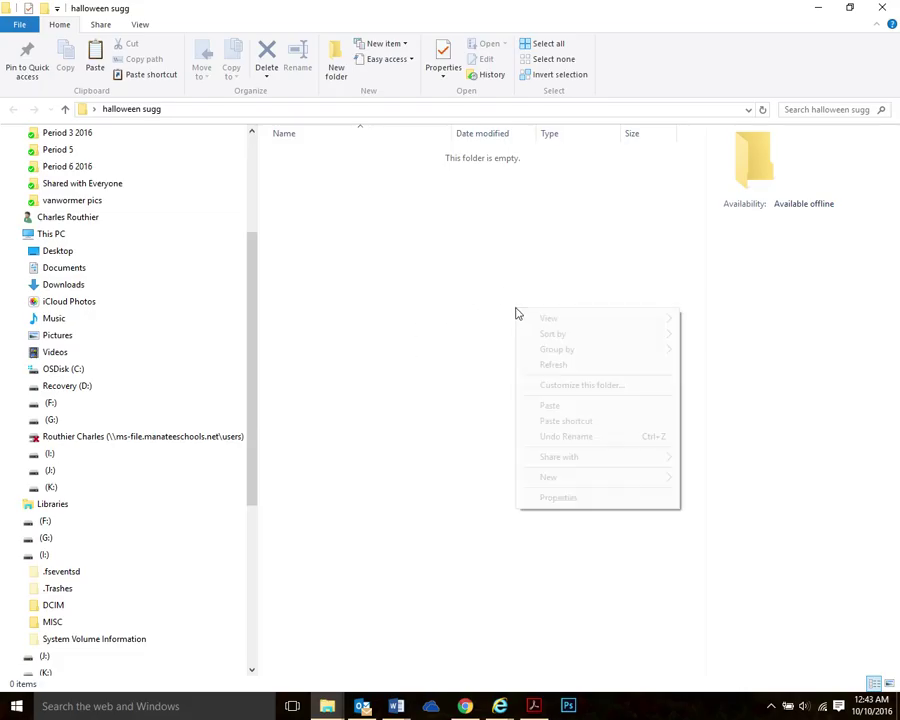
click(557, 404)
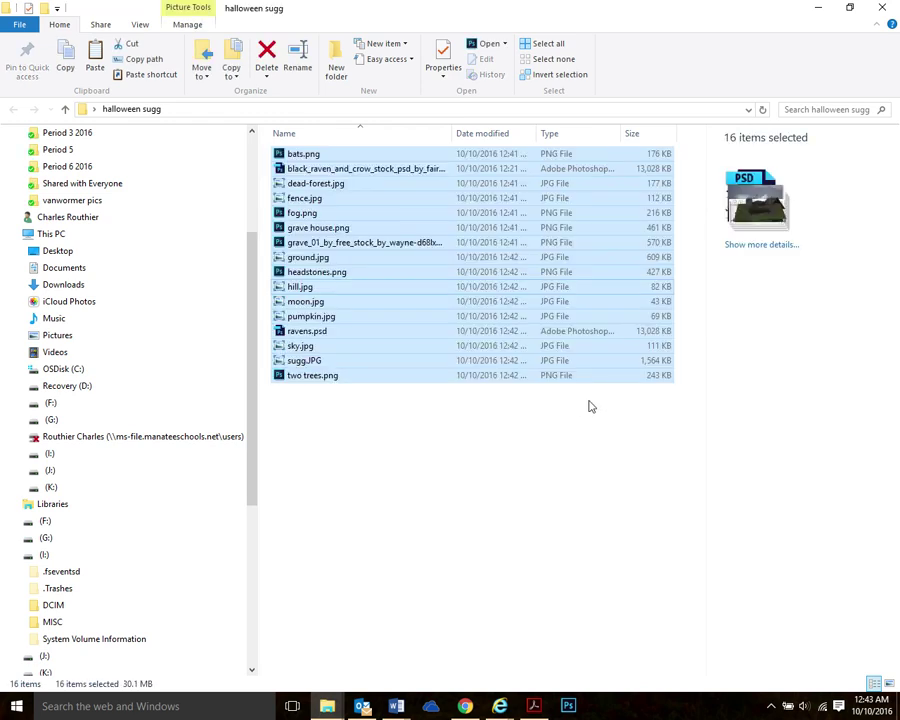
click(460, 438)
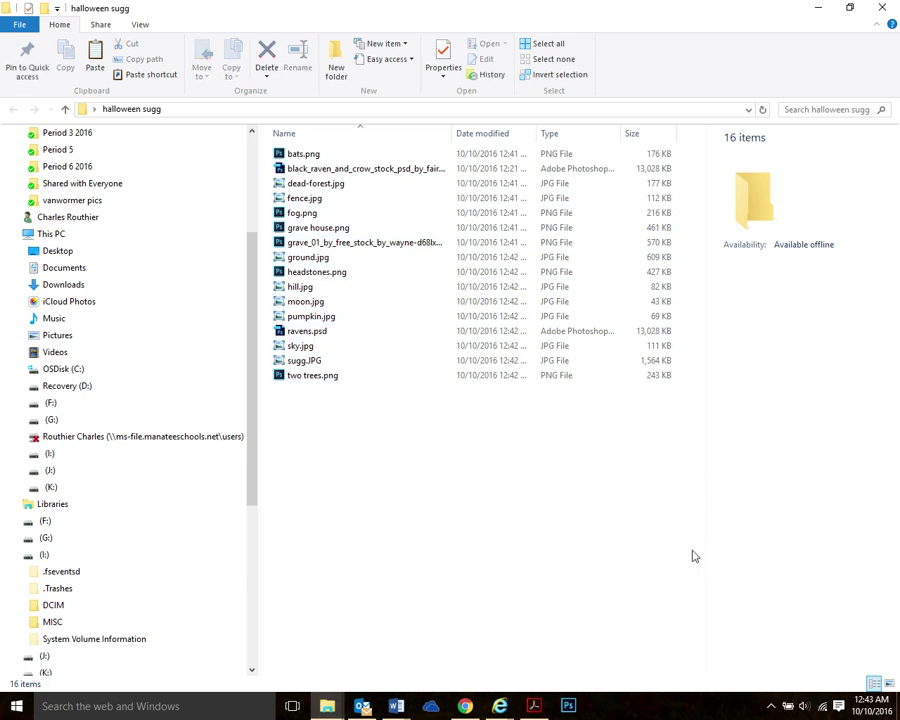
click(817, 8)
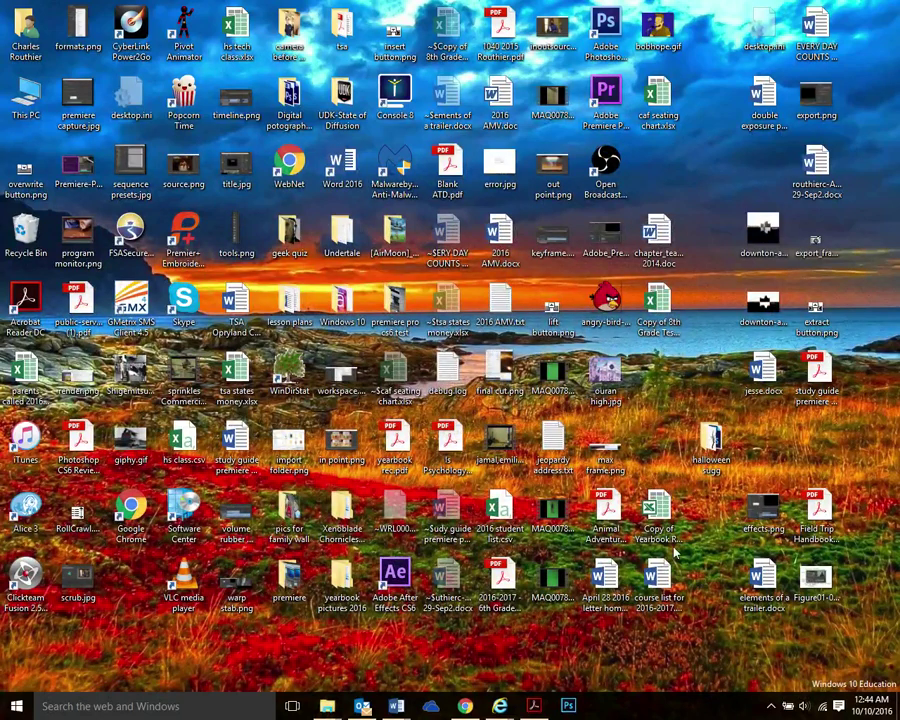
Switch to Photoshop and start a new document named halloween sugg
click(568, 706)
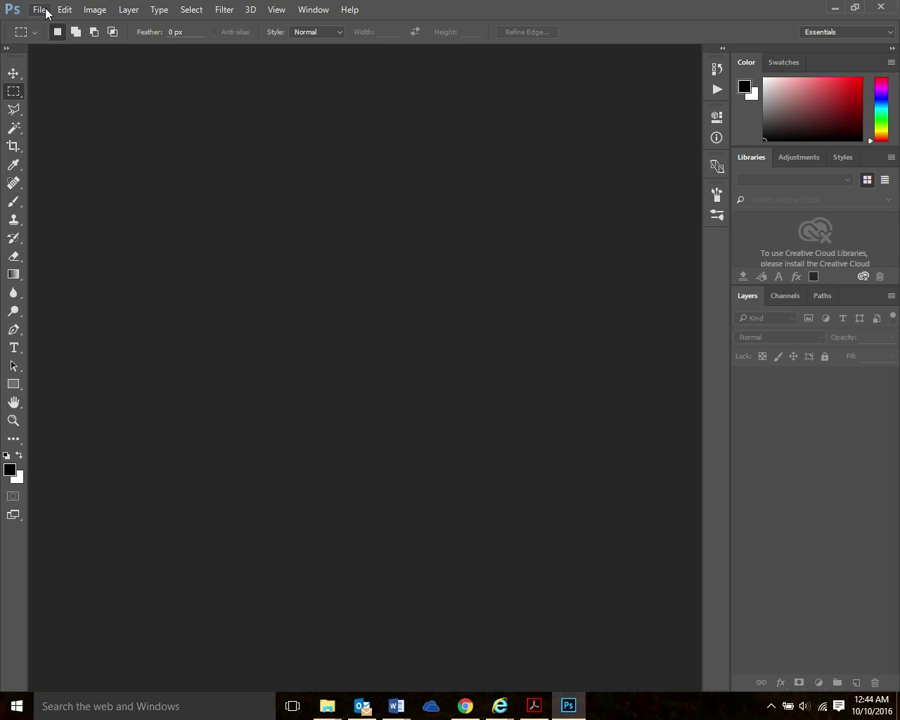
click(40, 10)
click(48, 25)
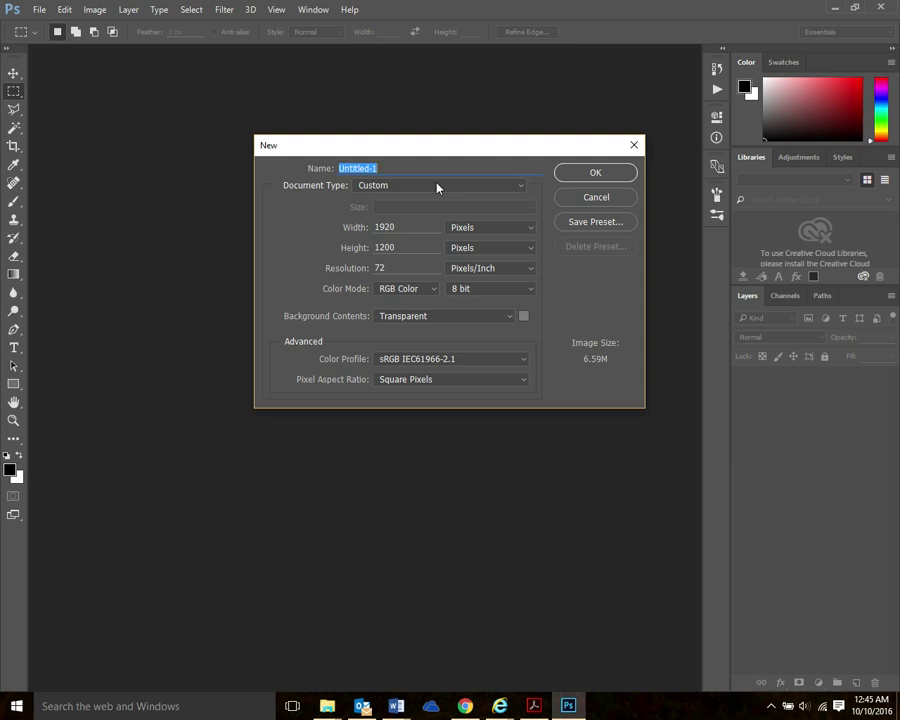
text(halloween suggi)
Switch the new document's size units to inches and back to pixels
click(533, 232)
click(517, 250)
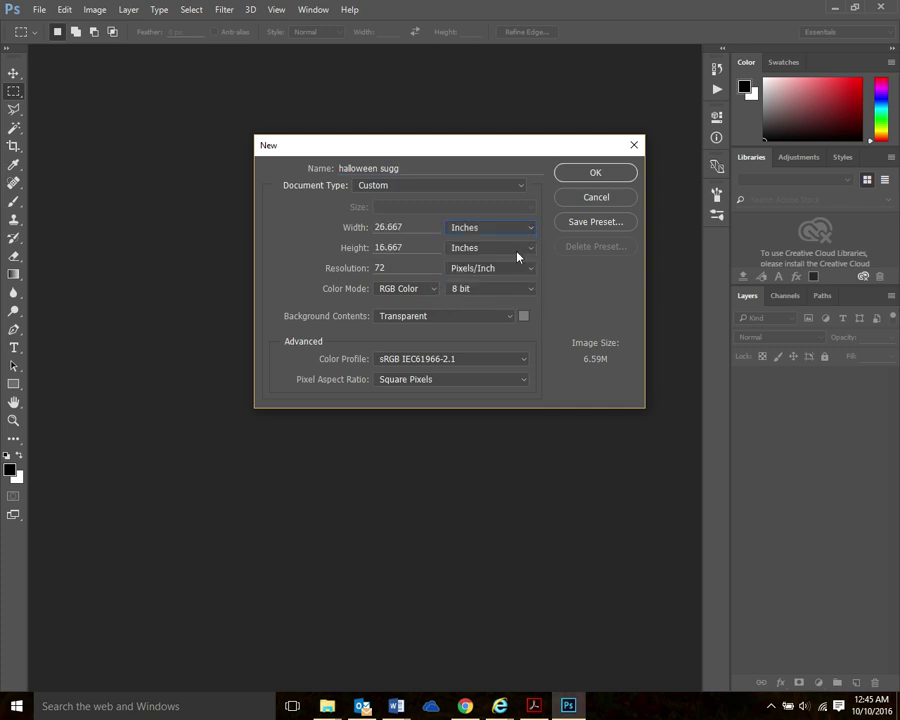
click(533, 230)
click(524, 239)
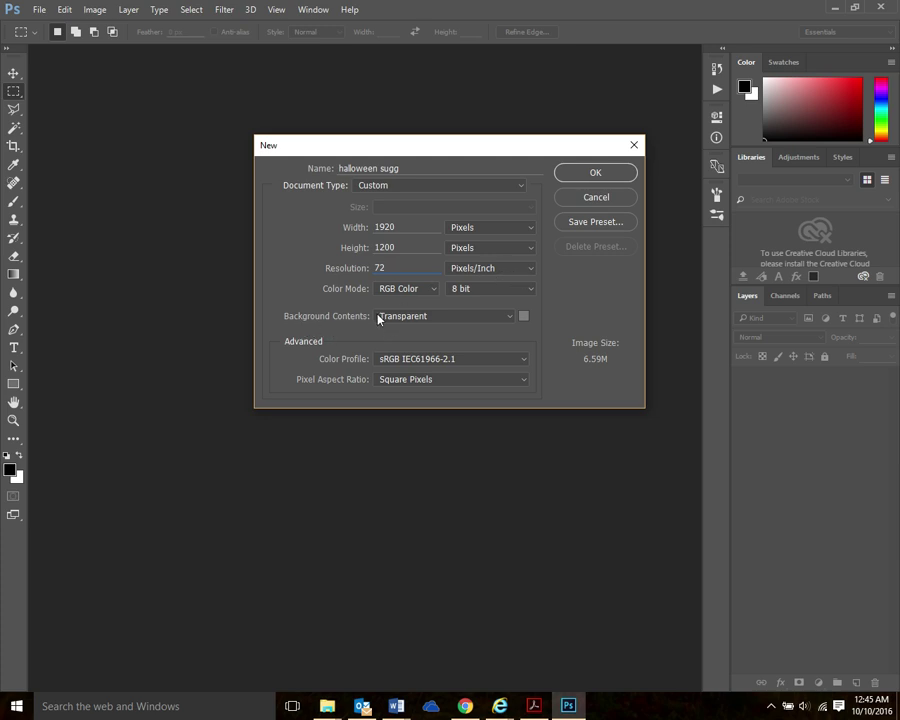
Set the background contents to Transparent and create the 1920 × 1200 pixel document at 72 pixels/inch
click(509, 316)
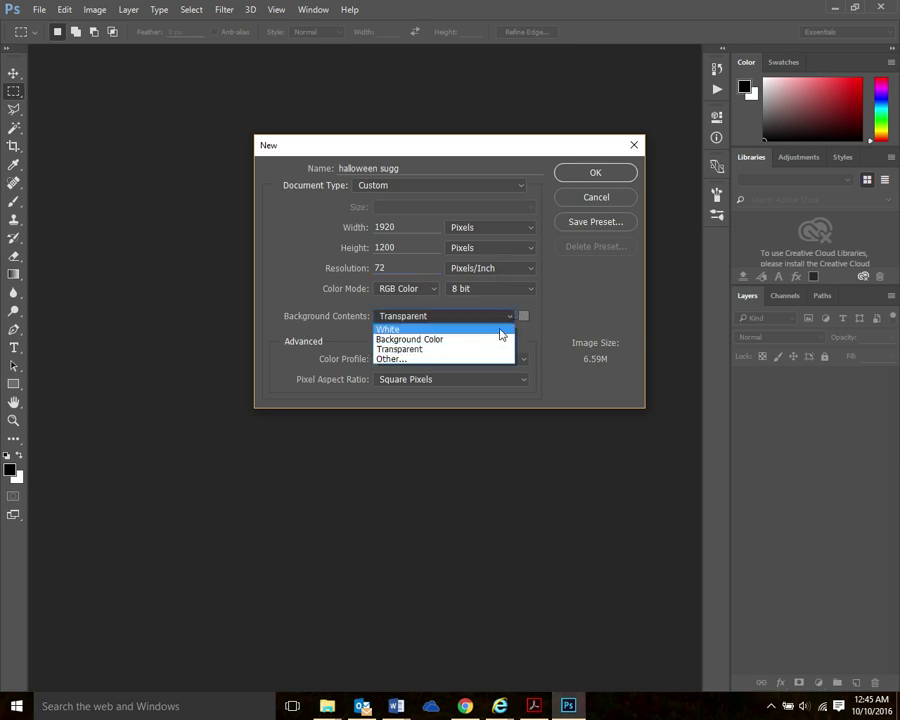
click(494, 352)
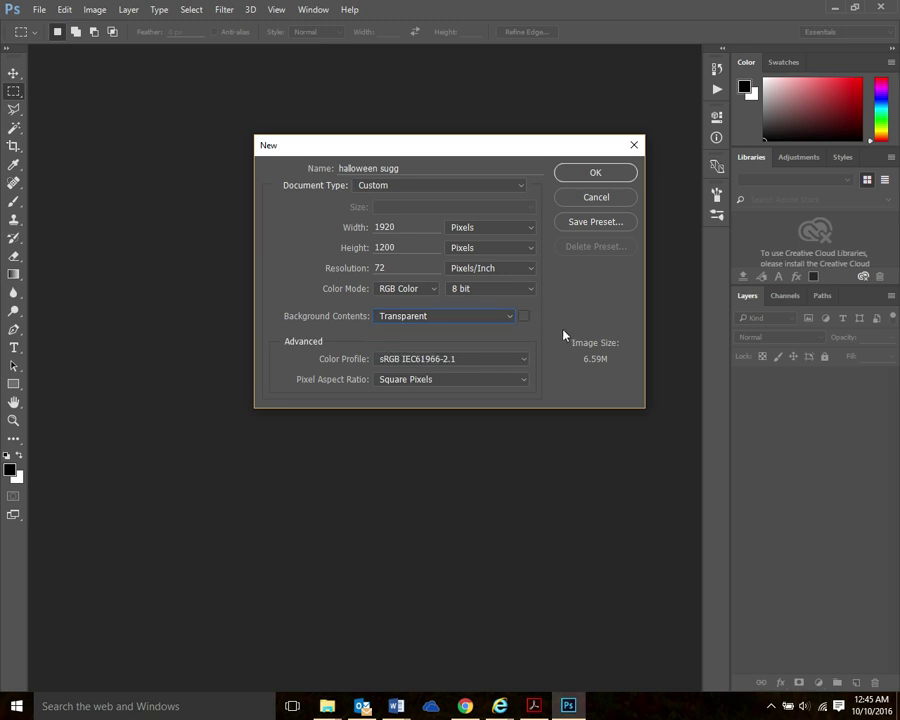
click(589, 175)
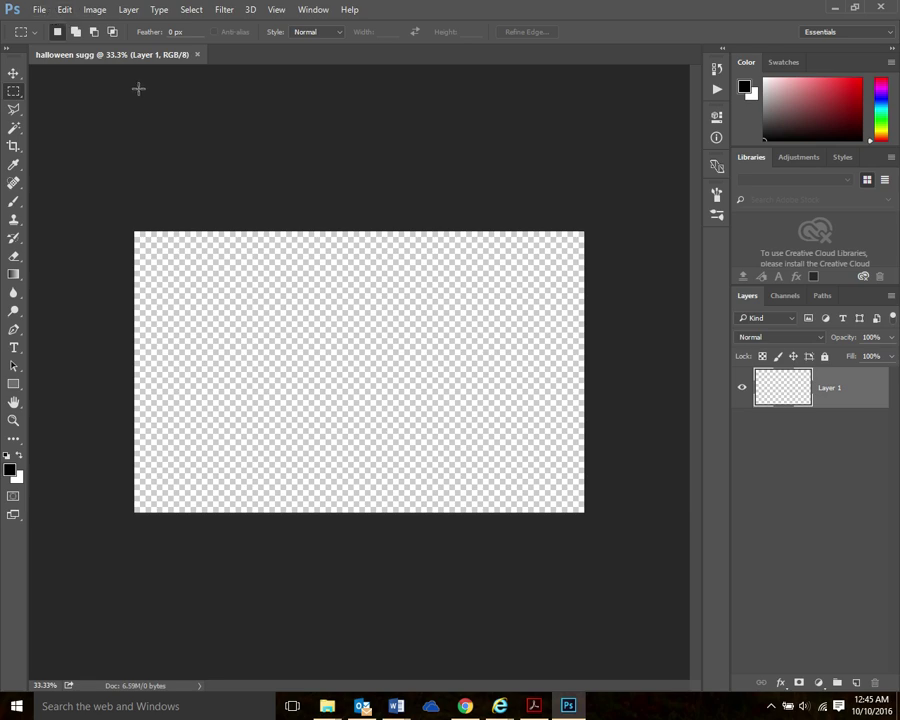
Start placing an embedded file and browse to the halloween sugg folder on the Desktop
click(39, 11)
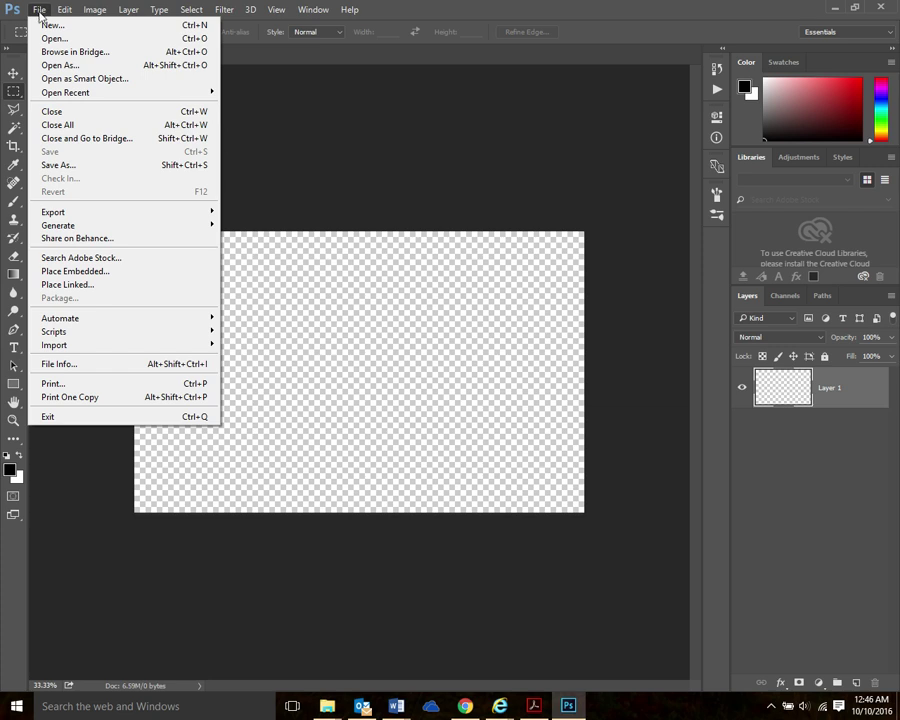
click(112, 274)
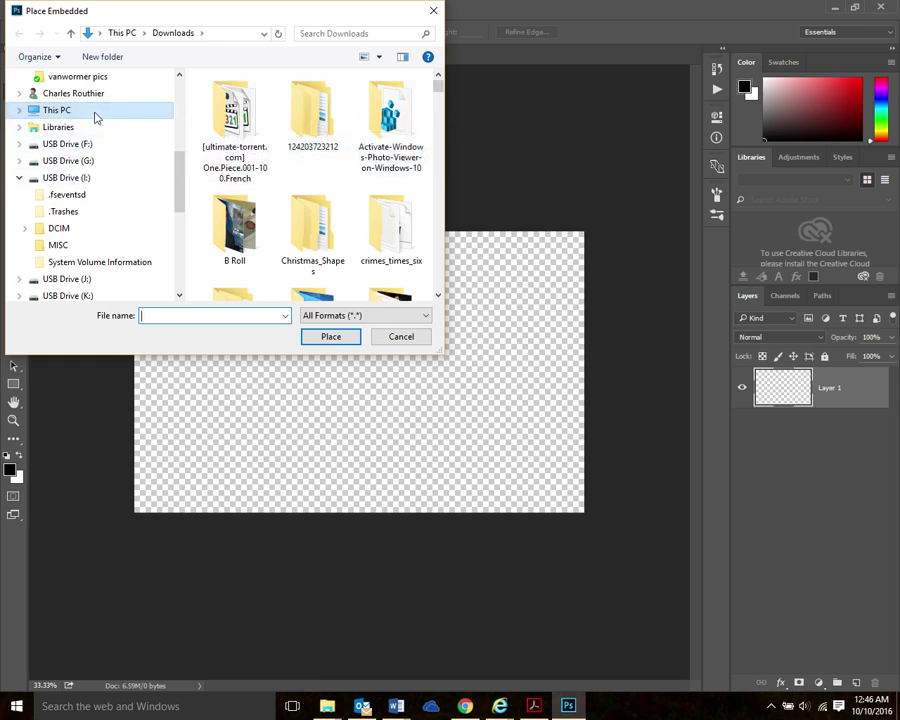
drag(180, 180, 190, 90)
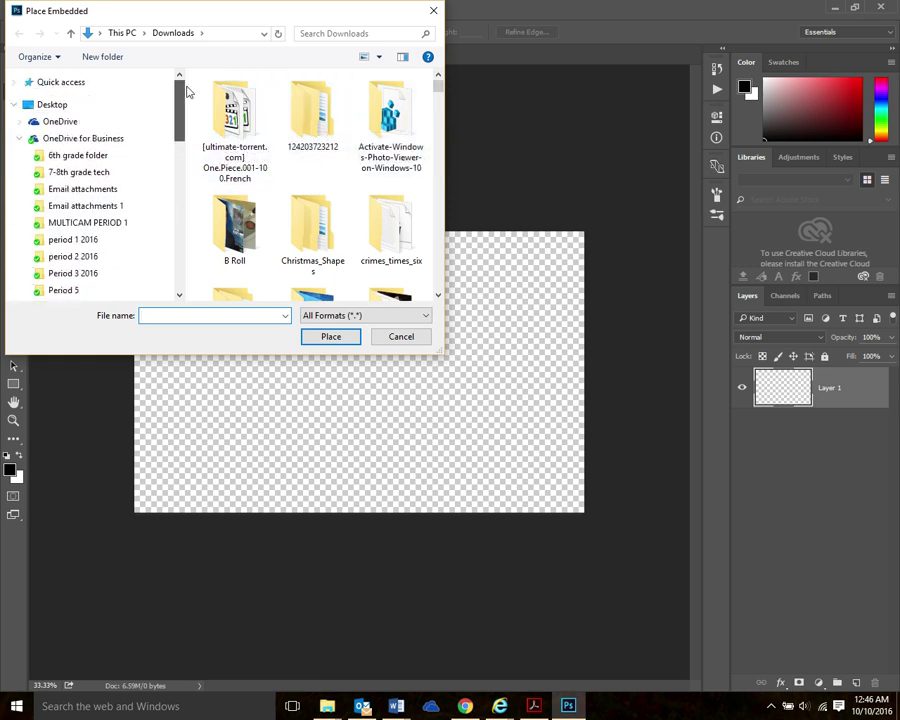
click(86, 106)
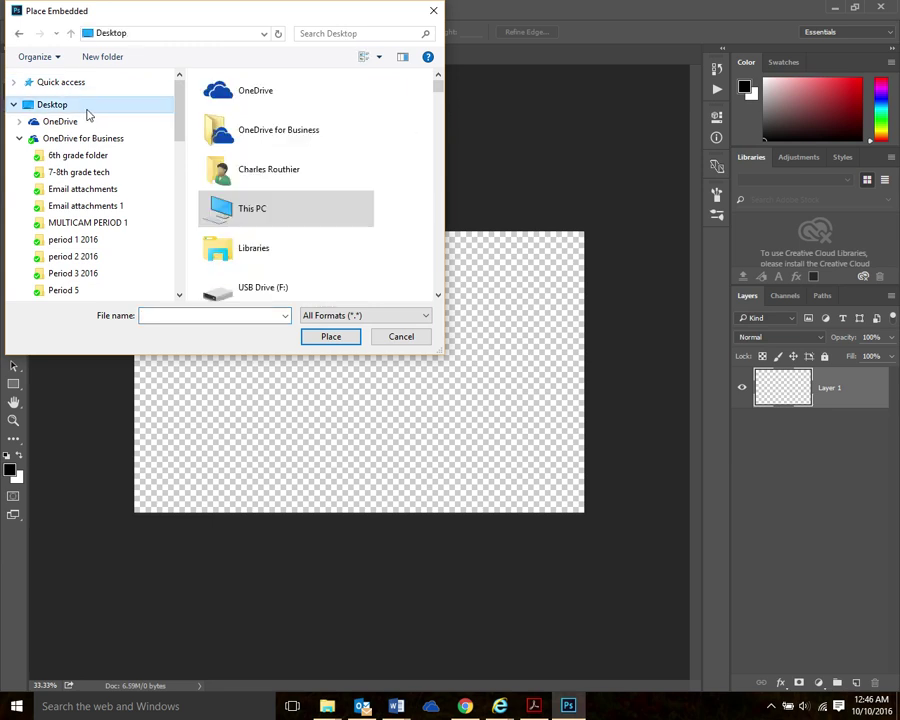
scroll(300, 165, down, 1)
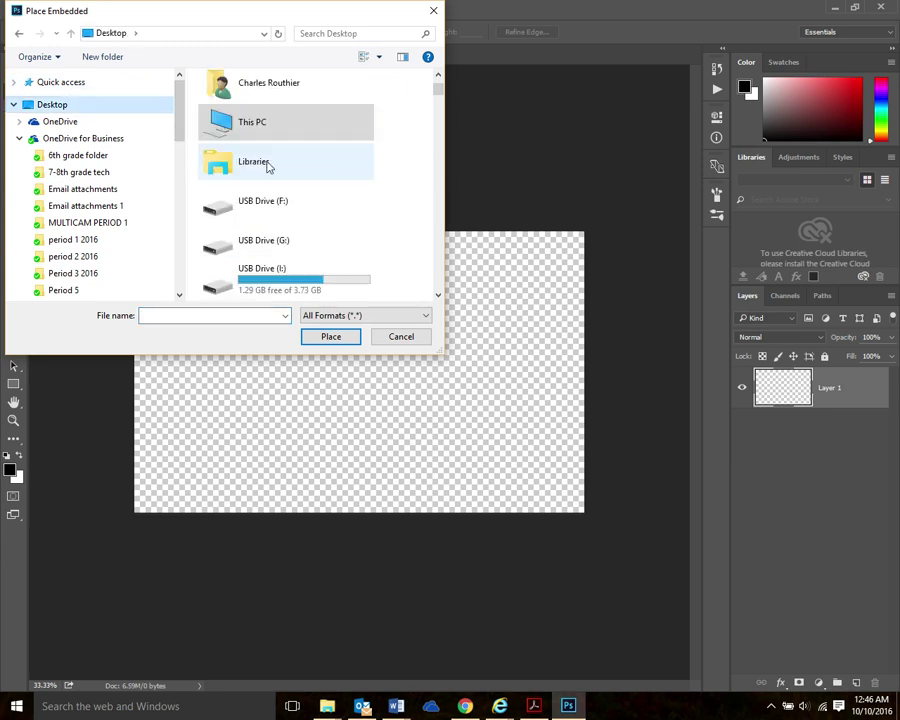
double_click(86, 110)
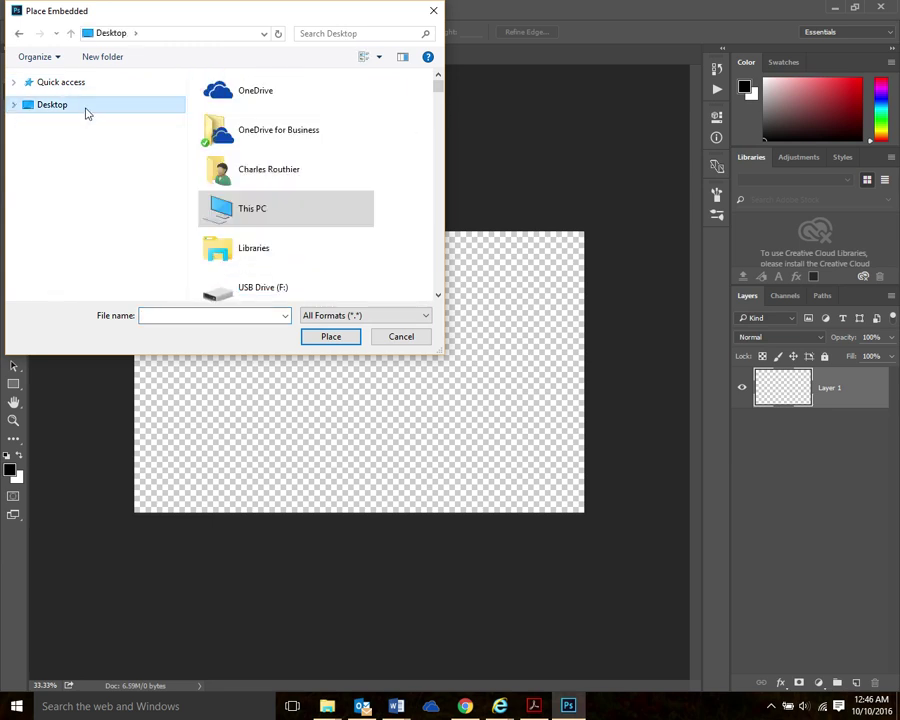
click(15, 105)
drag(177, 106, 178, 240)
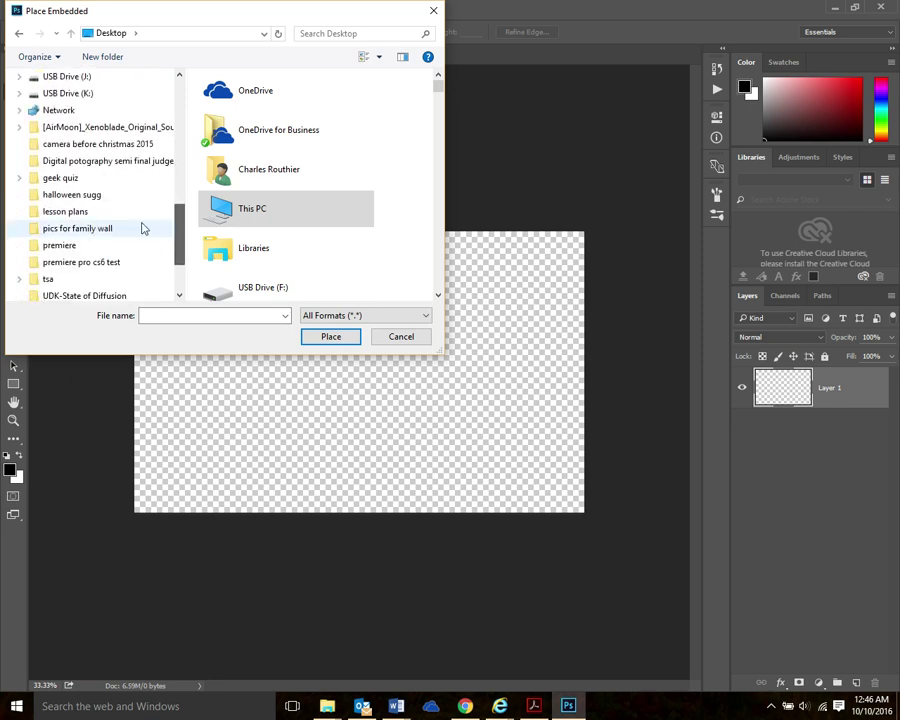
click(88, 196)
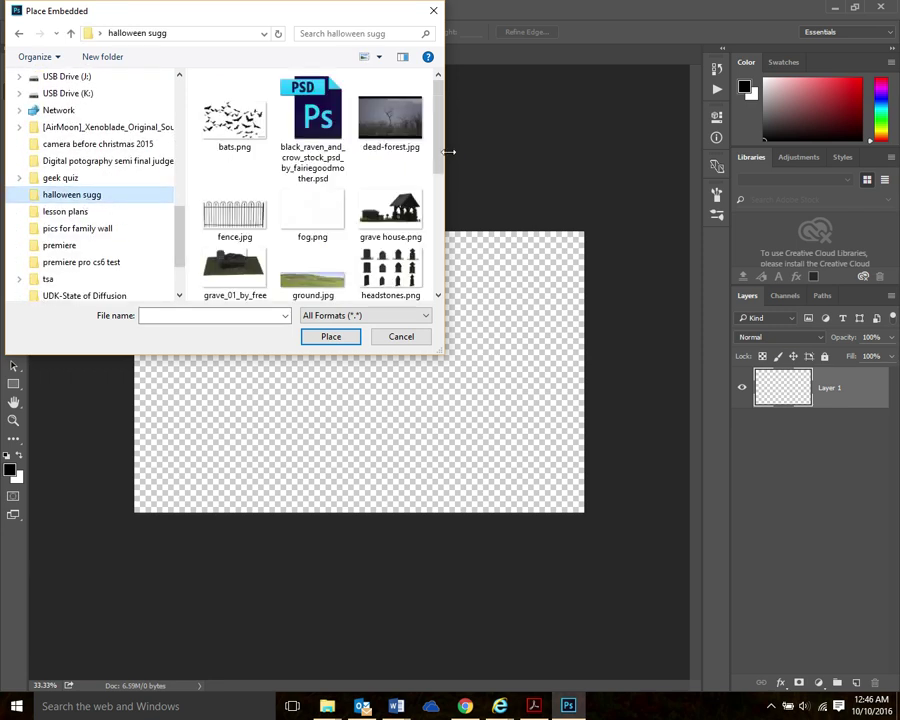
Place sky.jpg from the halloween sugg folder into the document as an embedded image
drag(439, 131, 437, 232)
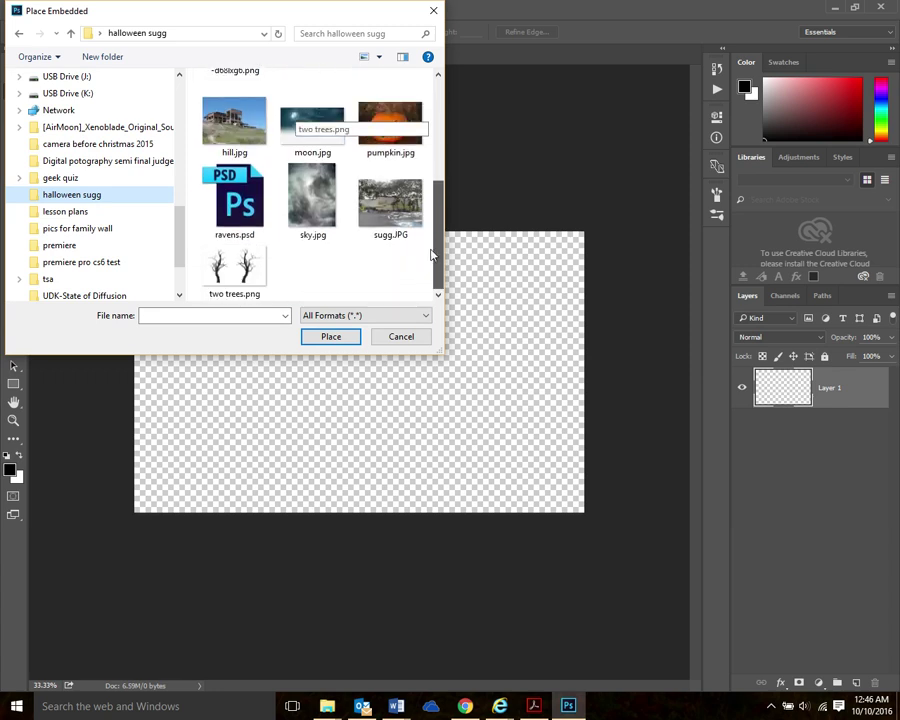
click(312, 200)
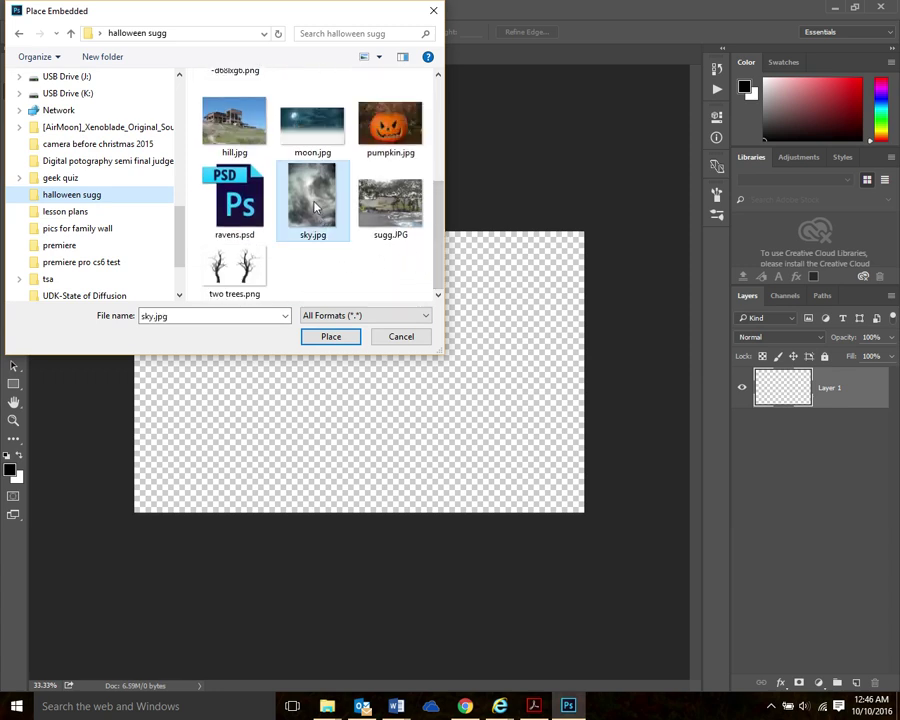
click(331, 337)
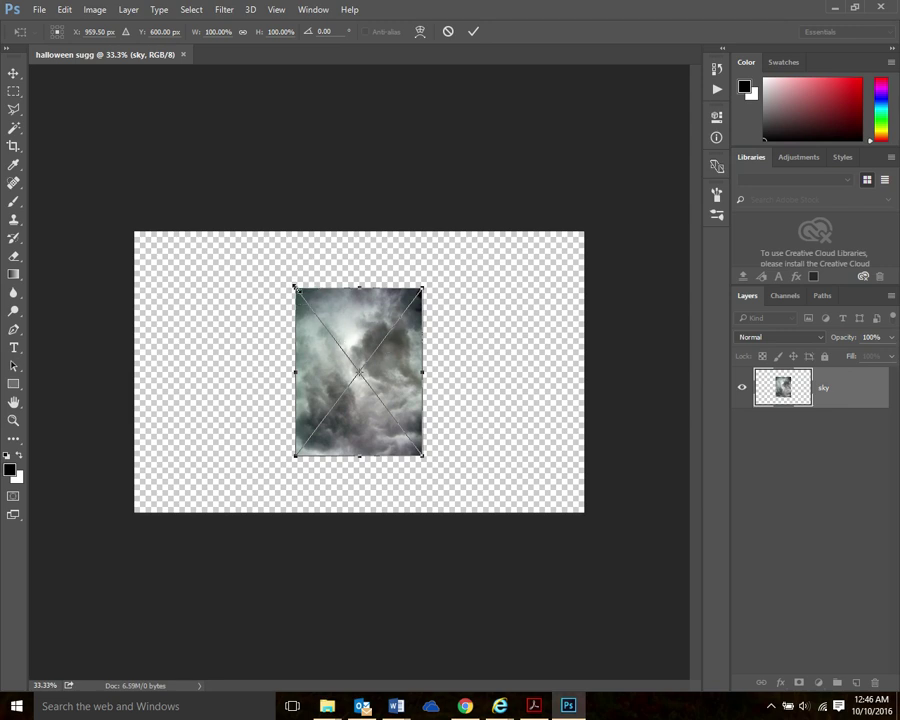
Stretch the placed sky image to about 380% width and 134% height, past the canvas sides and over its upper three quarters
drag(296, 288, 120, 214)
drag(427, 338, 604, 347)
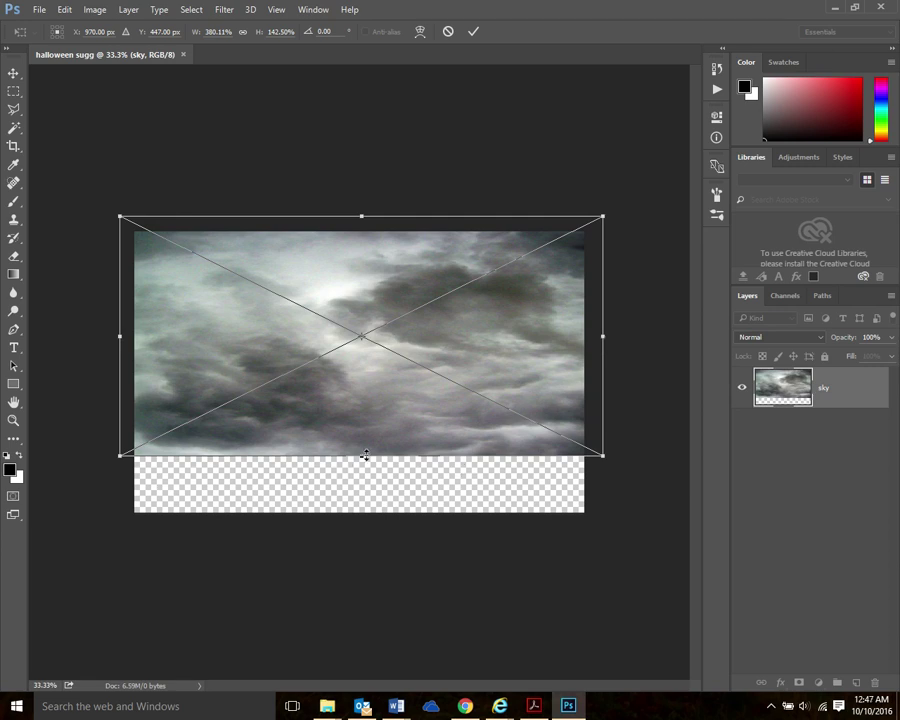
drag(366, 455, 366, 441)
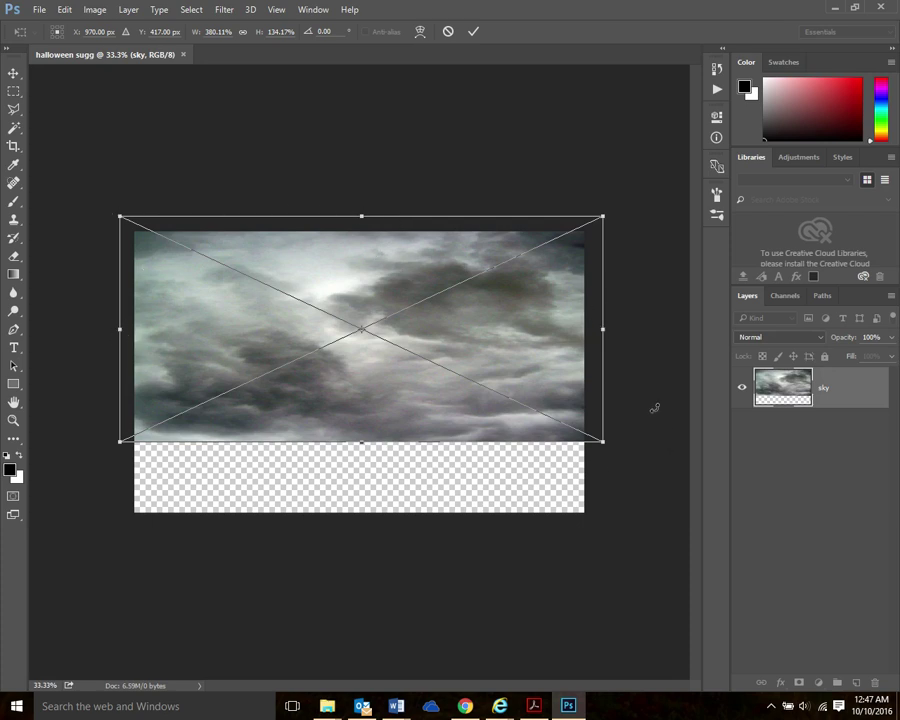
key(Return)
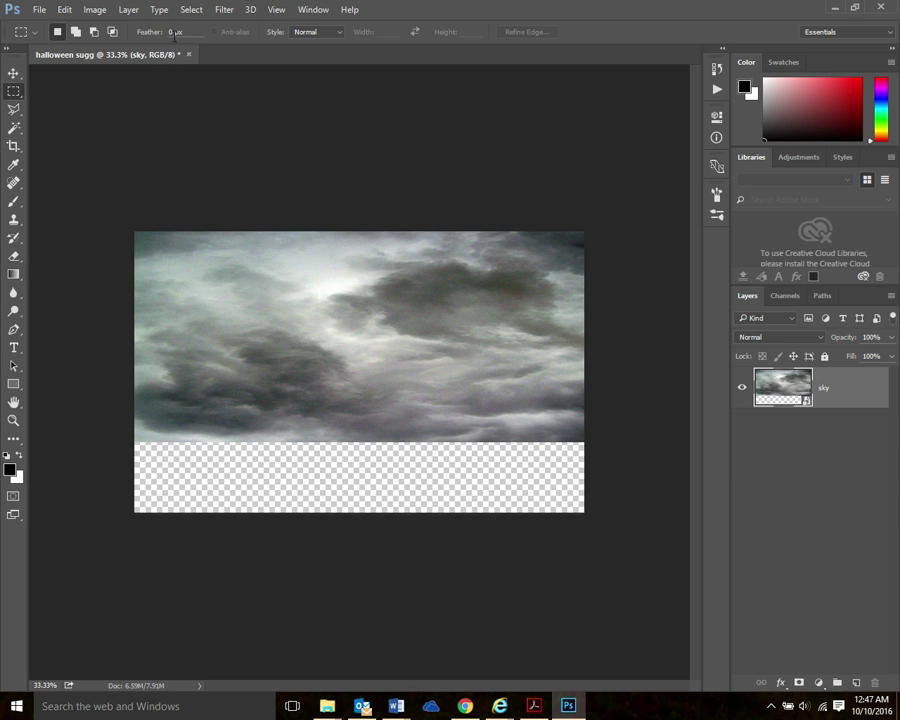
Add a Brightness/Contrast adjustment layer that uses the sky layer as its clipping mask
click(130, 10)
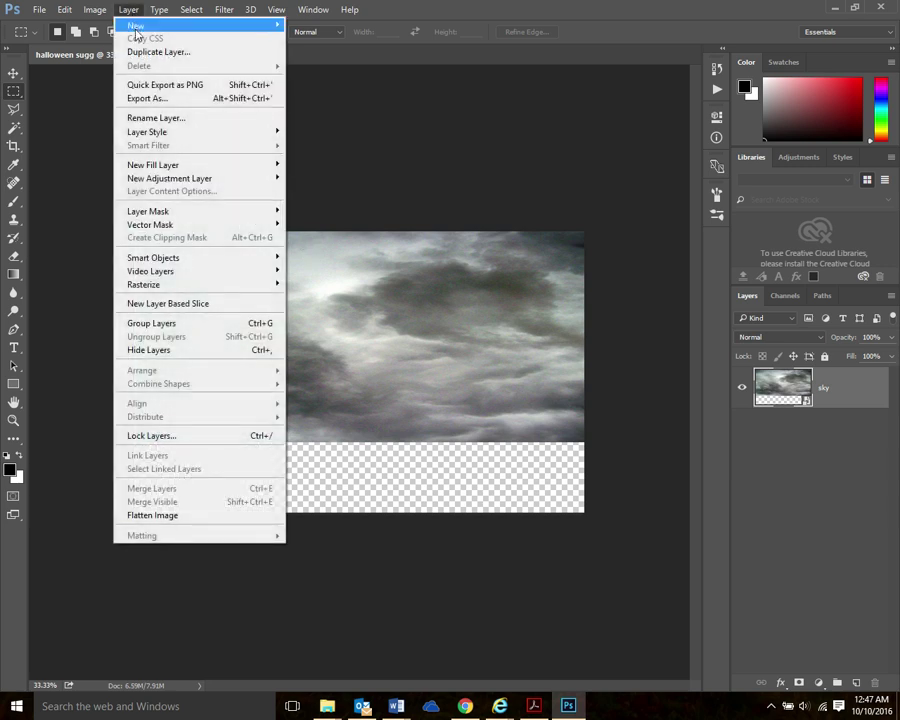
mouse_move(176, 182)
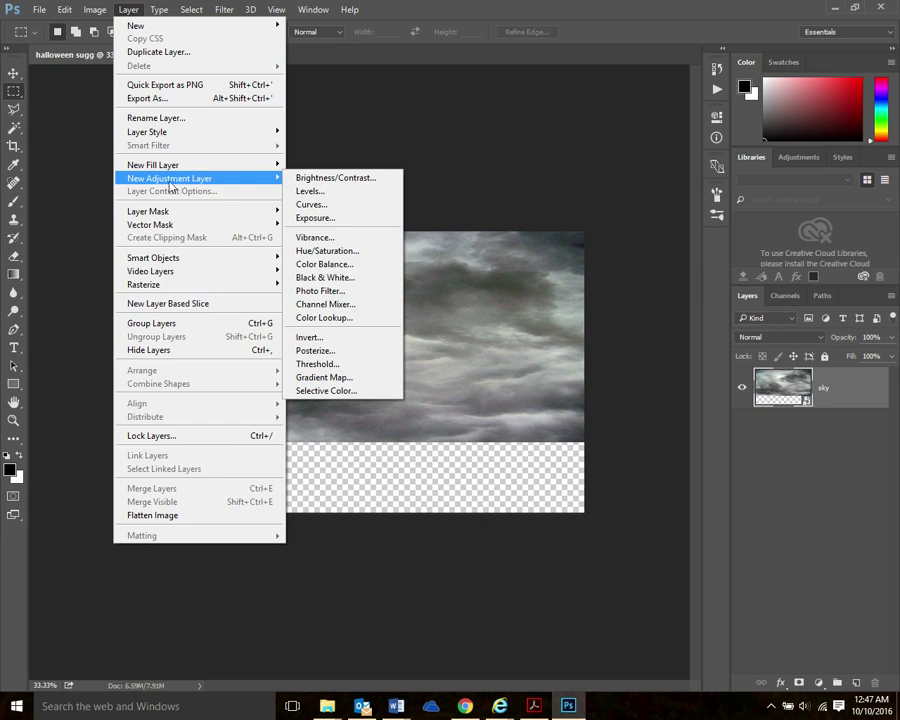
click(352, 180)
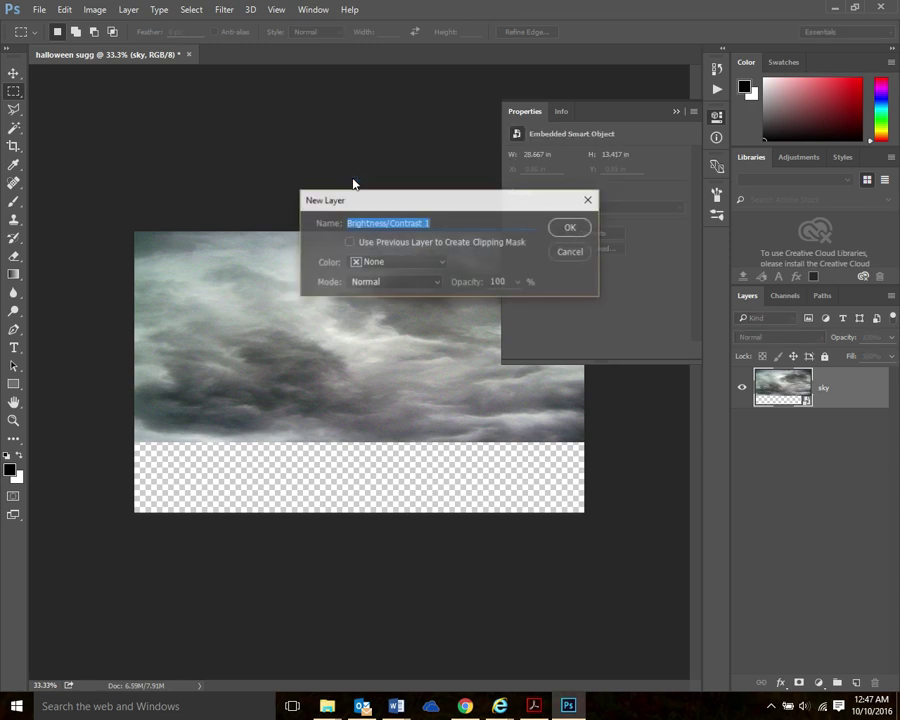
click(350, 243)
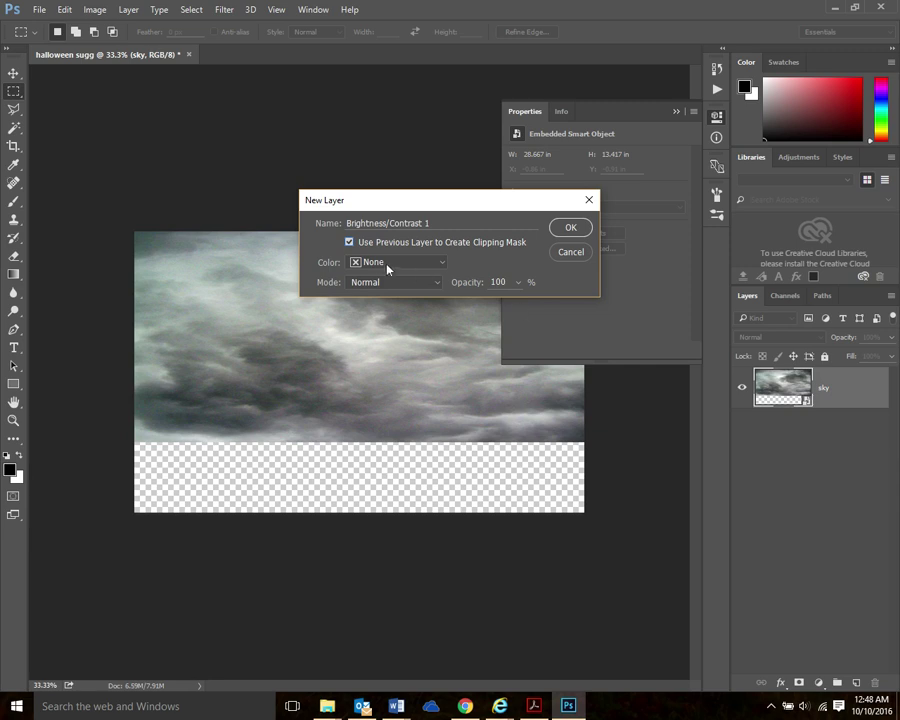
click(569, 228)
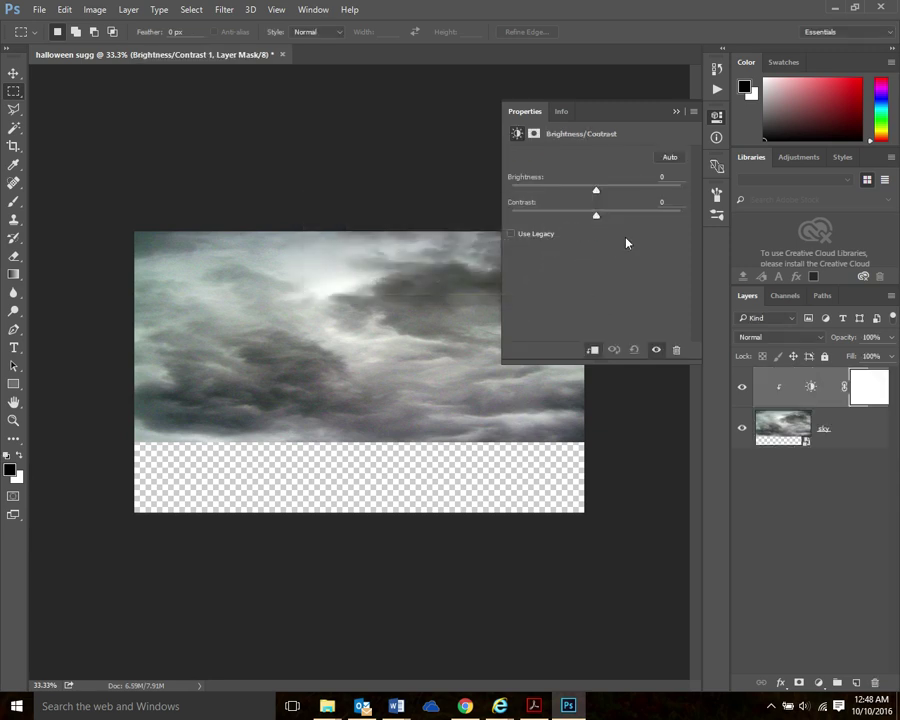
Set the sky adjustment's brightness to -20 and lower its contrast
click(811, 389)
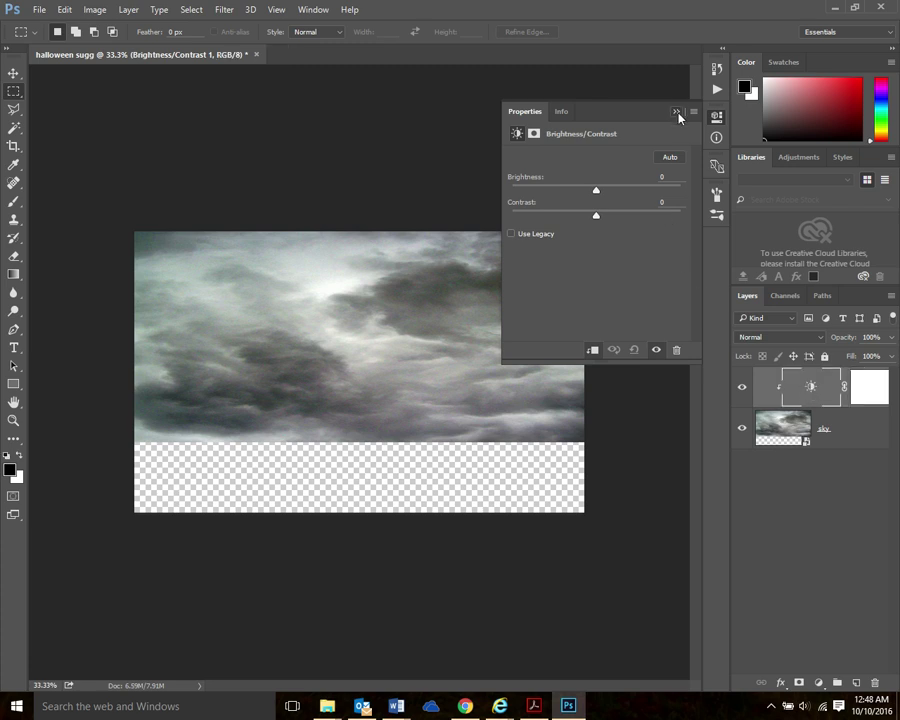
click(676, 112)
double_click(812, 392)
mouse_move(596, 191)
mouse_down()
mouse_move(540, 195)
mouse_move(584, 197)
mouse_up()
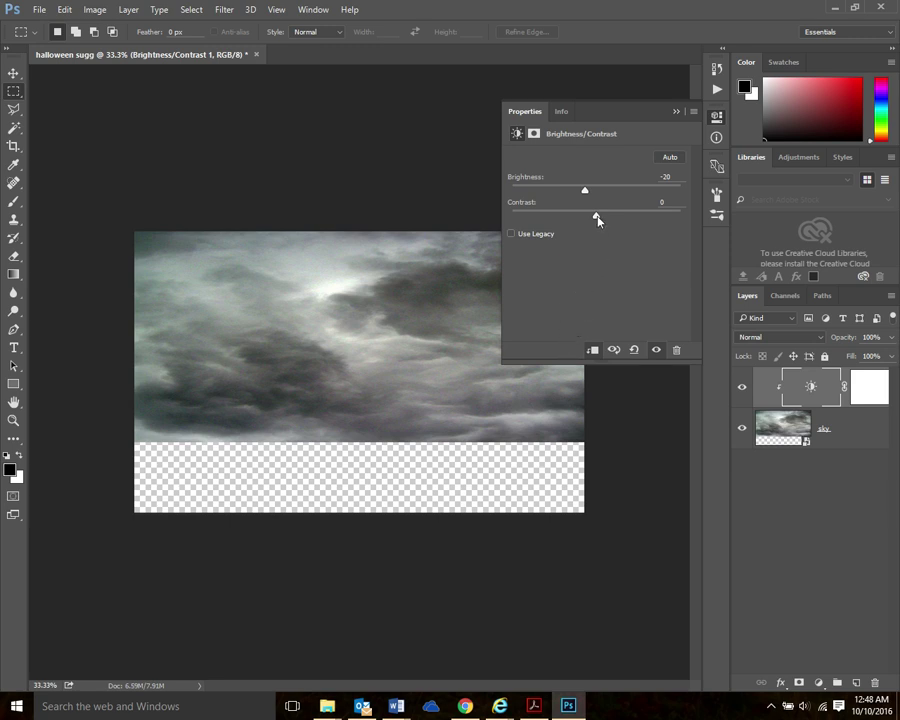
drag(598, 219, 579, 215)
click(676, 111)
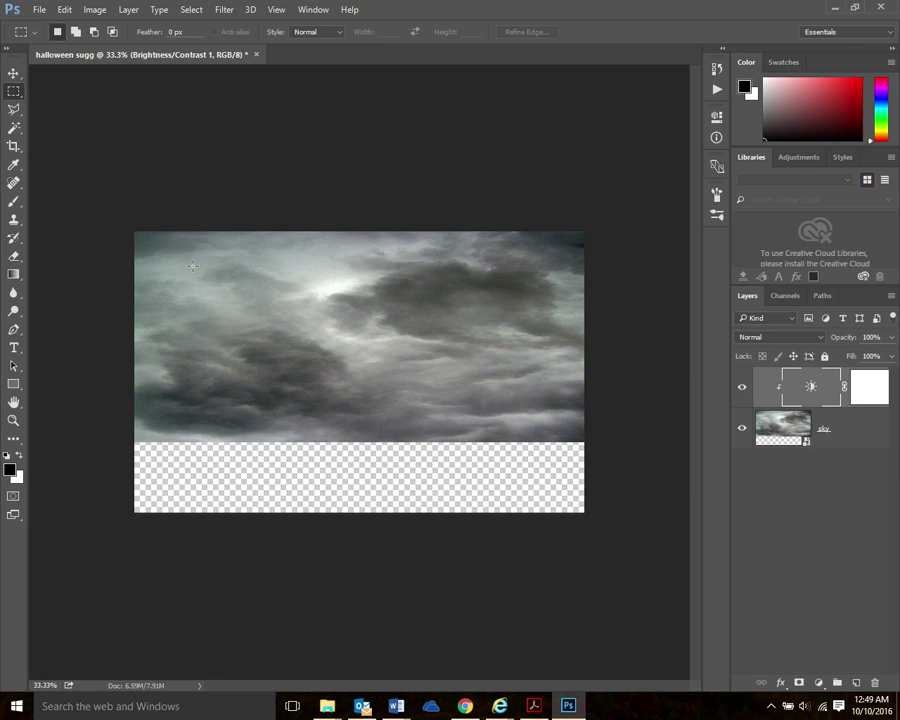
Place moon.jpg from the halloween sugg folder into the document as an embedded image
click(40, 10)
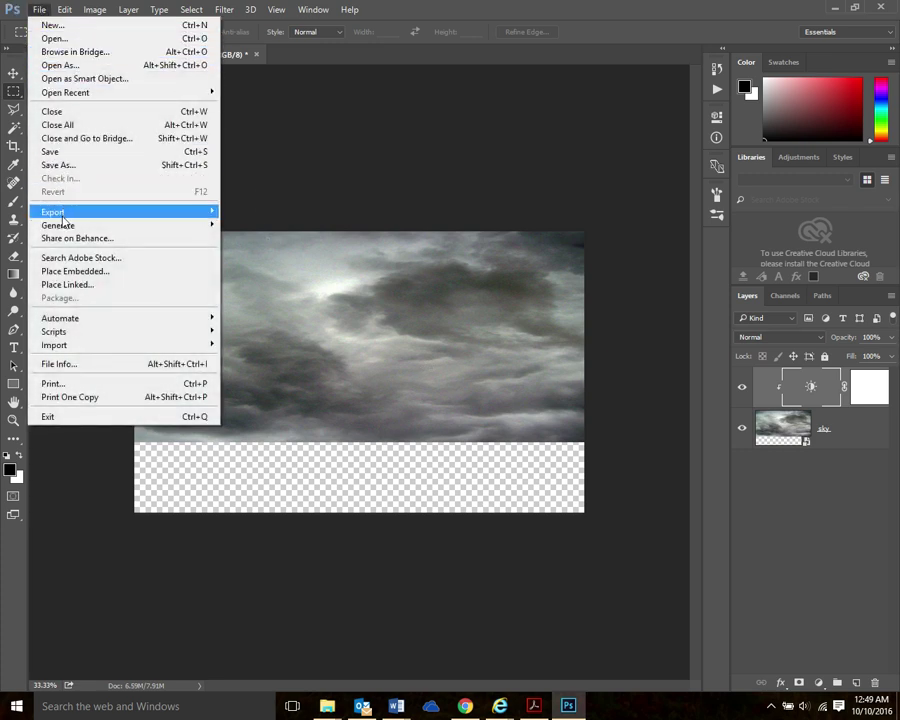
click(104, 273)
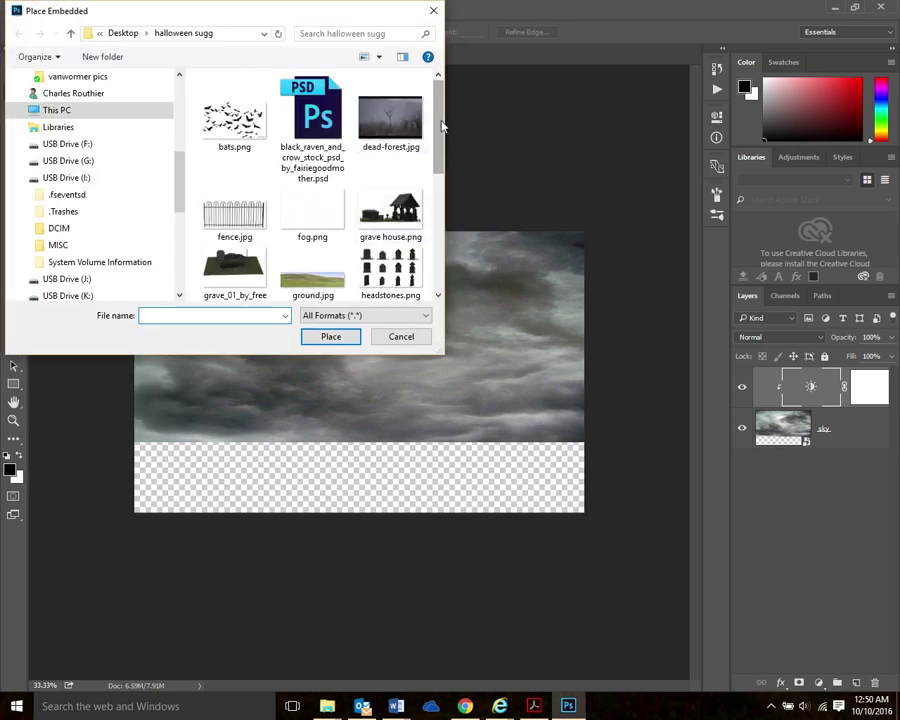
drag(440, 125, 434, 166)
click(312, 216)
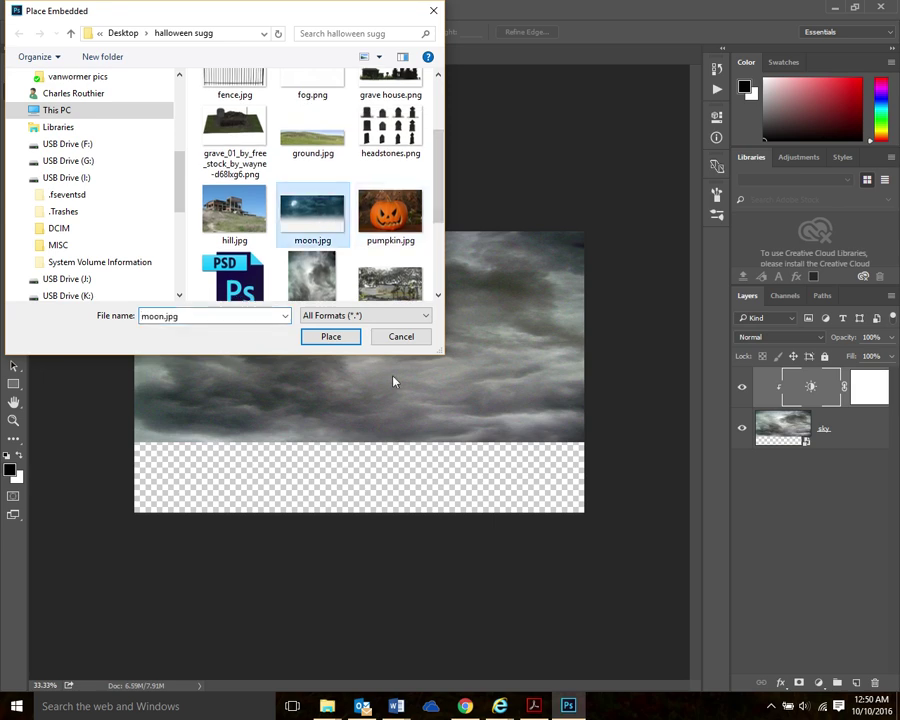
click(332, 337)
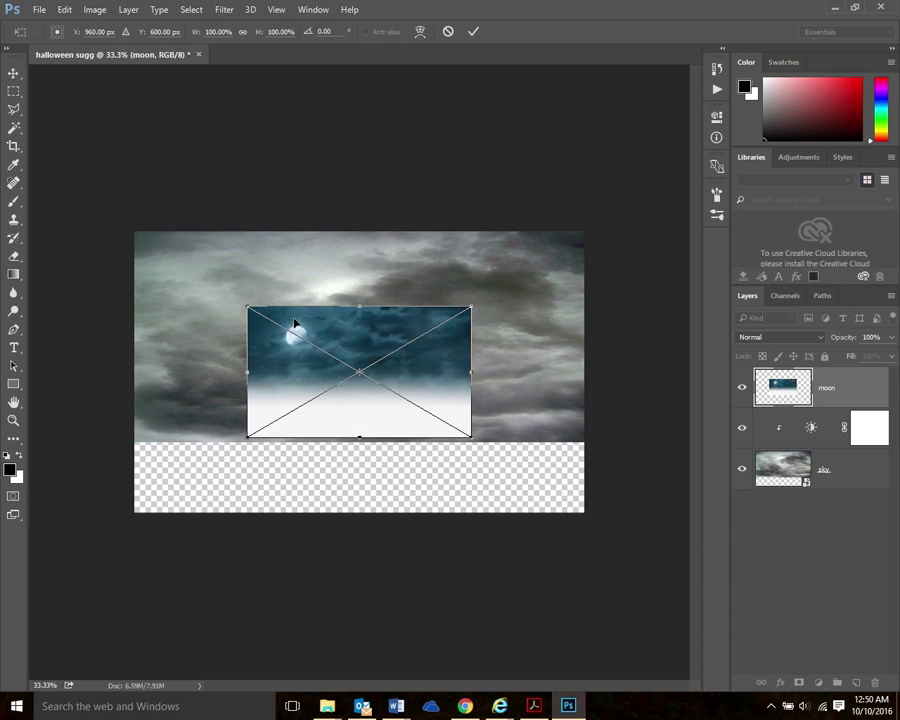
Stretch the moon image to the full canvas width at 200% and extend its height from the upper edge nearly to the canvas bottom
drag(243, 304, 134, 231)
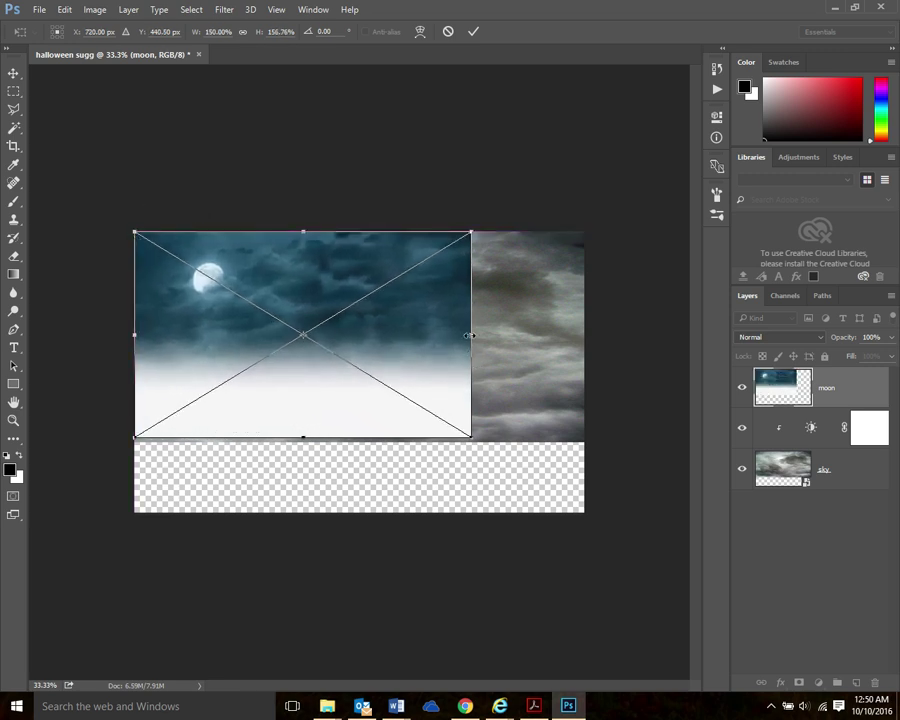
drag(470, 335, 584, 335)
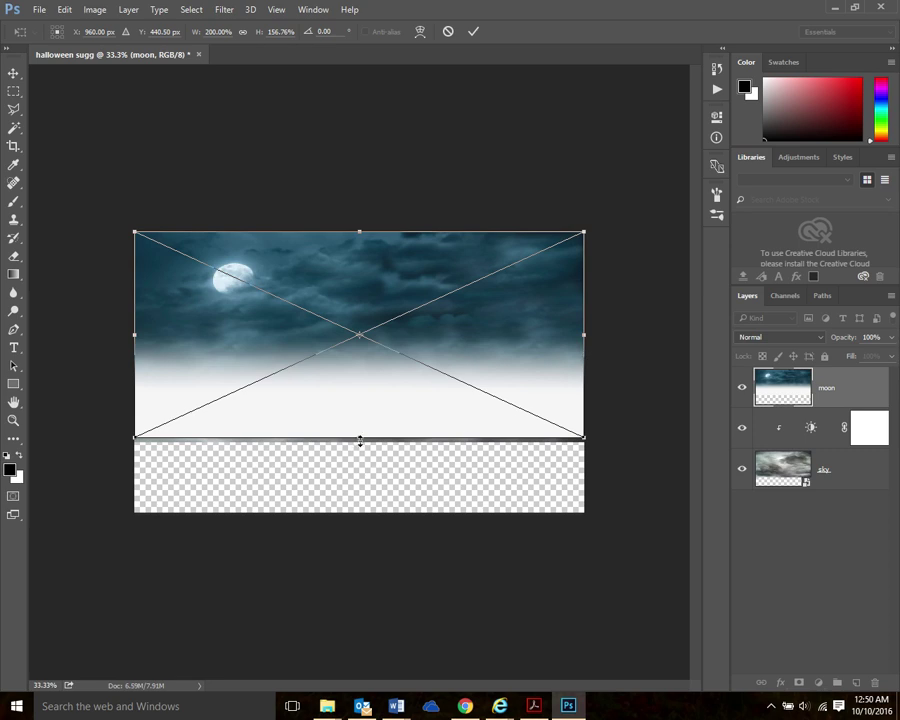
drag(362, 436, 362, 441)
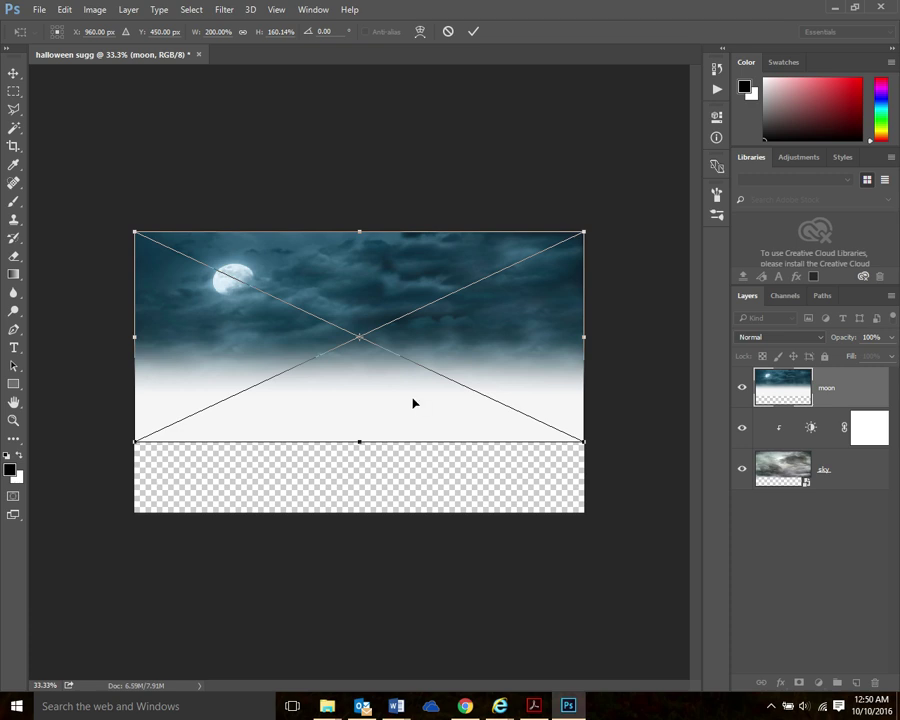
drag(359, 441, 359, 487)
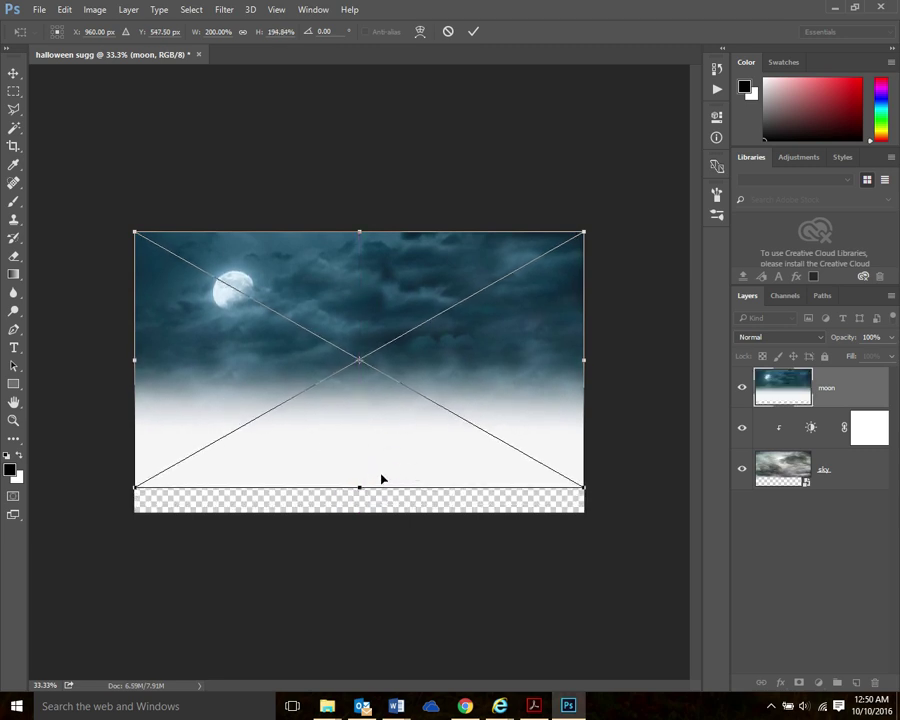
drag(360, 486, 362, 494)
key(Return)
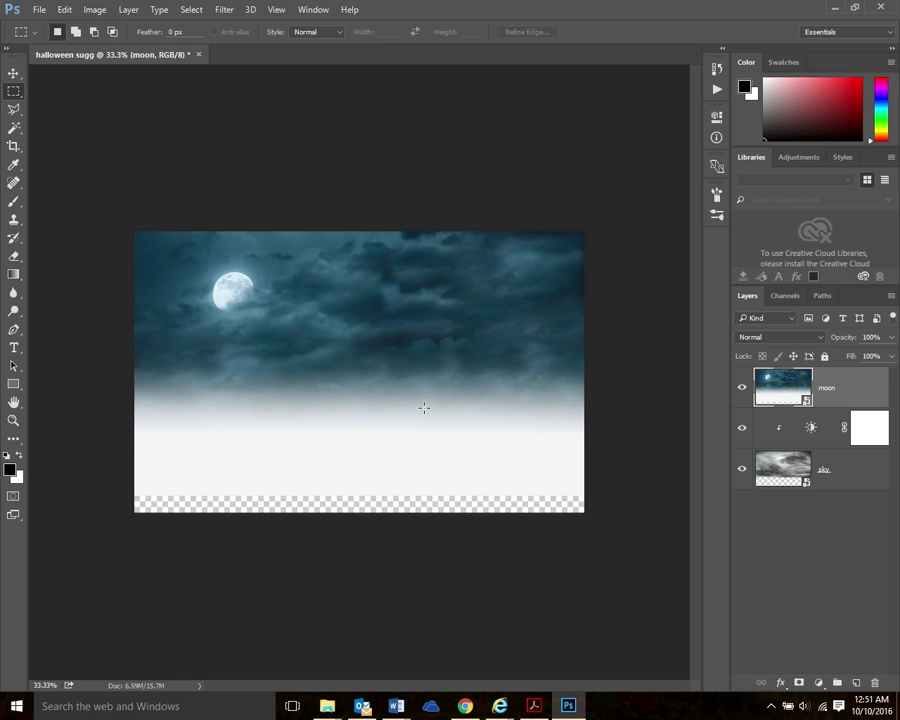
Add a layer mask to the moon layer and ready the Brush tool with black as the foreground color
click(799, 684)
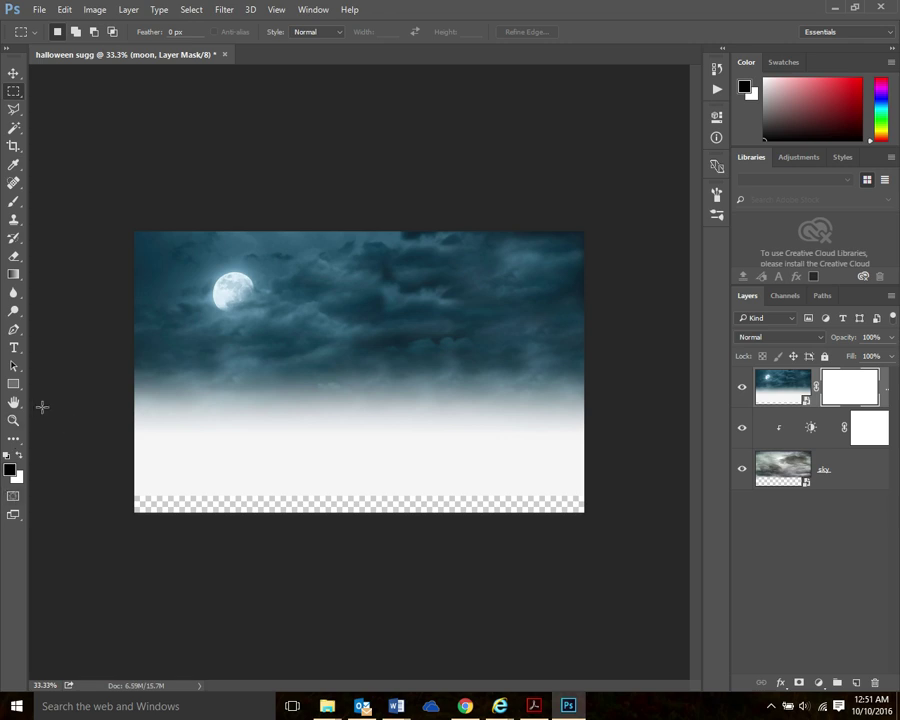
click(14, 201)
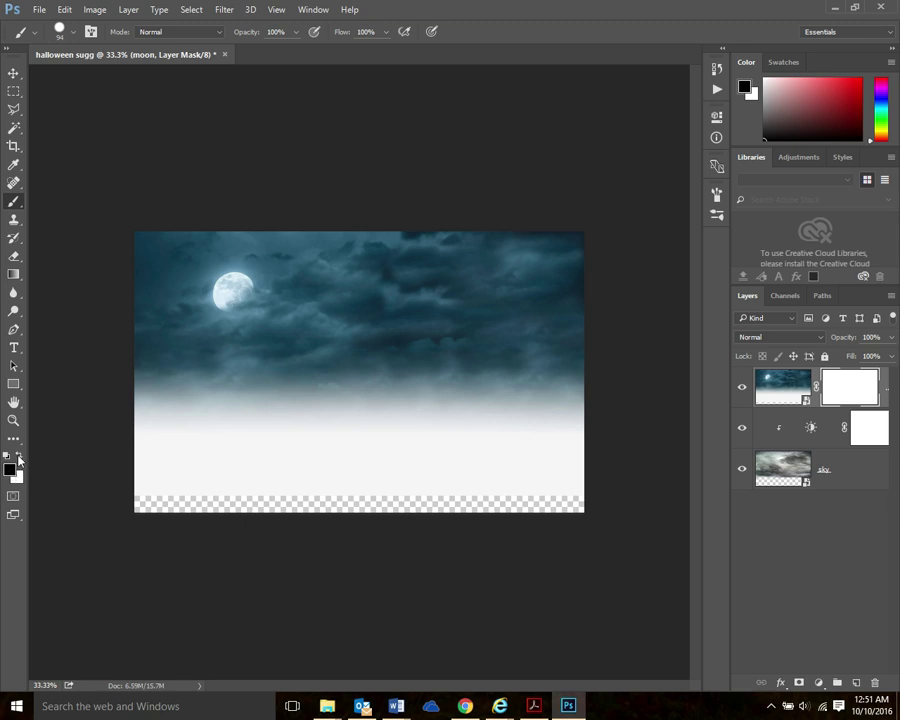
click(18, 456)
click(6, 455)
key(x)
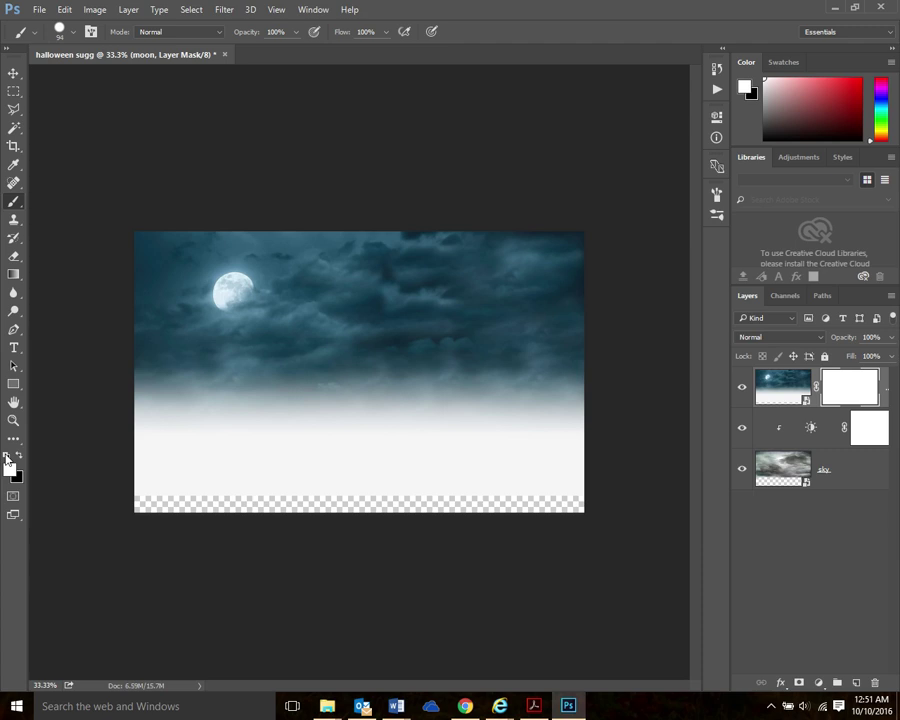
click(6, 456)
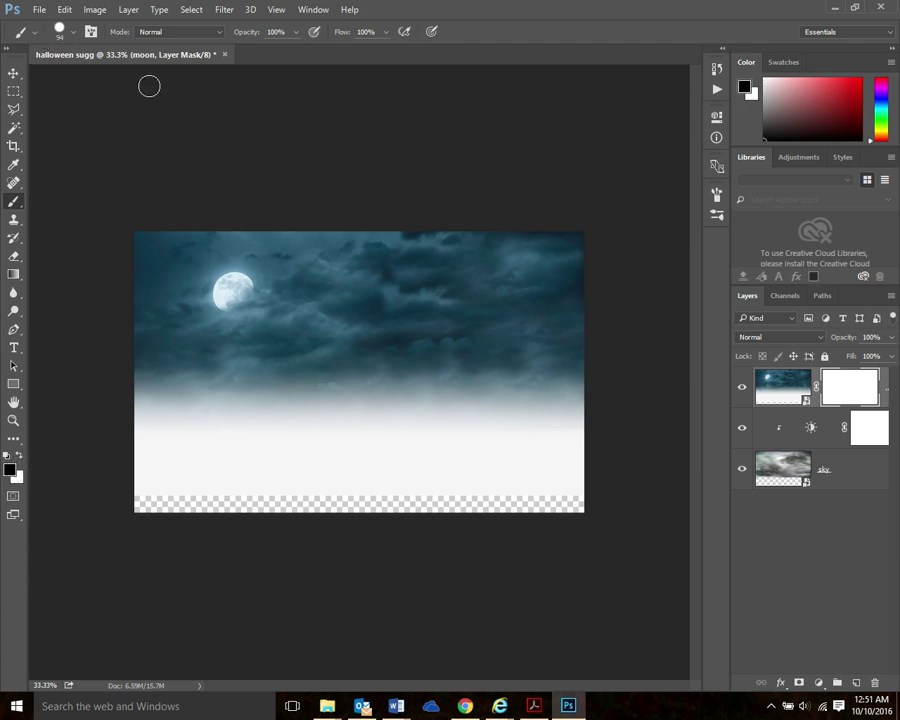
Set the brush size to 146 px and reduce its hardness to the minimum for a soft edge
click(73, 32)
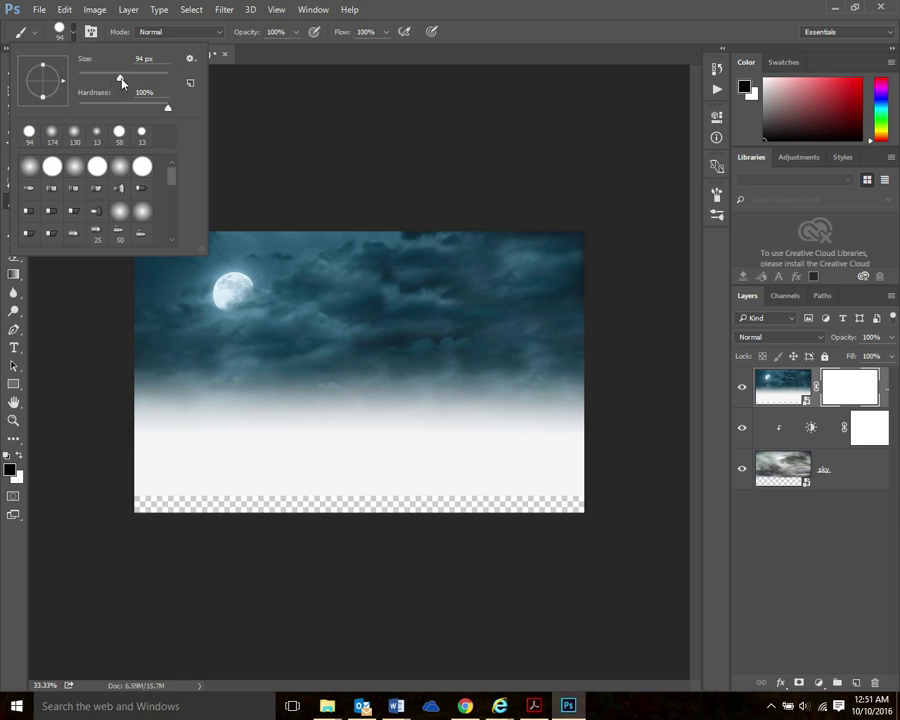
drag(122, 82, 135, 81)
drag(167, 108, 79, 108)
Paint black on the moon layer's mask over the white lower area, following an uneven cloud line up to the blue sky
click(855, 390)
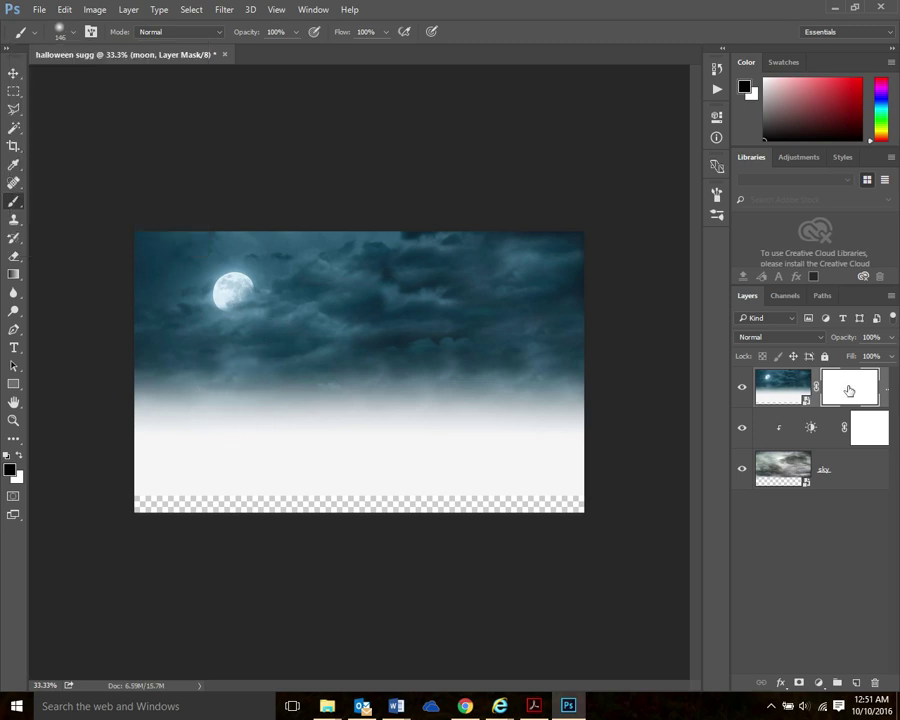
mouse_move(262, 448)
mouse_down()
mouse_move(175, 458)
mouse_move(157, 470)
mouse_move(304, 475)
mouse_move(334, 465)
mouse_move(225, 447)
mouse_move(142, 448)
mouse_move(229, 413)
mouse_move(249, 399)
mouse_move(241, 387)
mouse_move(234, 396)
mouse_move(314, 375)
mouse_move(340, 386)
mouse_move(335, 419)
mouse_move(298, 434)
mouse_move(342, 444)
mouse_move(329, 469)
mouse_move(483, 496)
mouse_move(625, 477)
mouse_move(619, 445)
mouse_move(518, 463)
mouse_move(227, 446)
mouse_move(538, 444)
mouse_move(650, 457)
mouse_move(215, 434)
mouse_up()
mouse_move(124, 389)
mouse_down()
mouse_move(376, 394)
mouse_move(391, 384)
mouse_move(350, 388)
mouse_move(438, 402)
mouse_move(592, 359)
mouse_move(504, 407)
mouse_move(520, 414)
mouse_move(476, 451)
mouse_move(588, 405)
mouse_up()
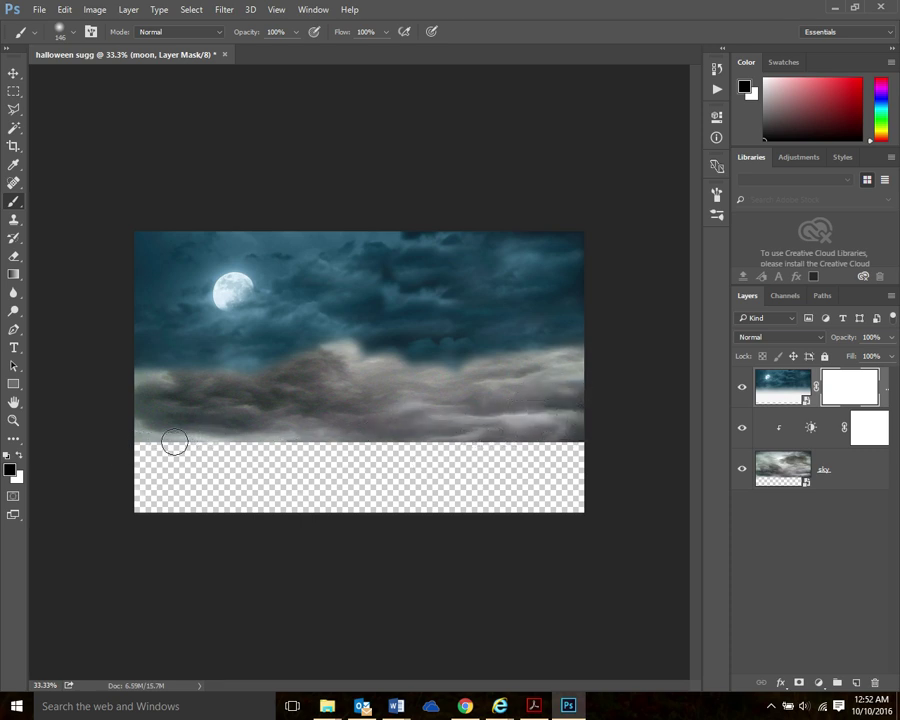
drag(467, 364, 604, 345)
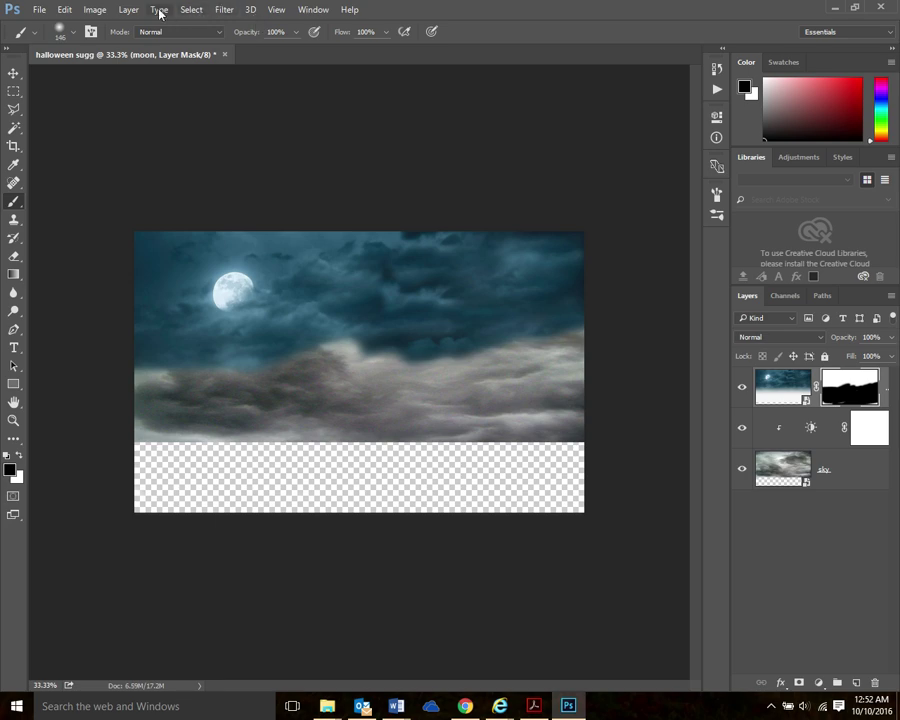
click(128, 10)
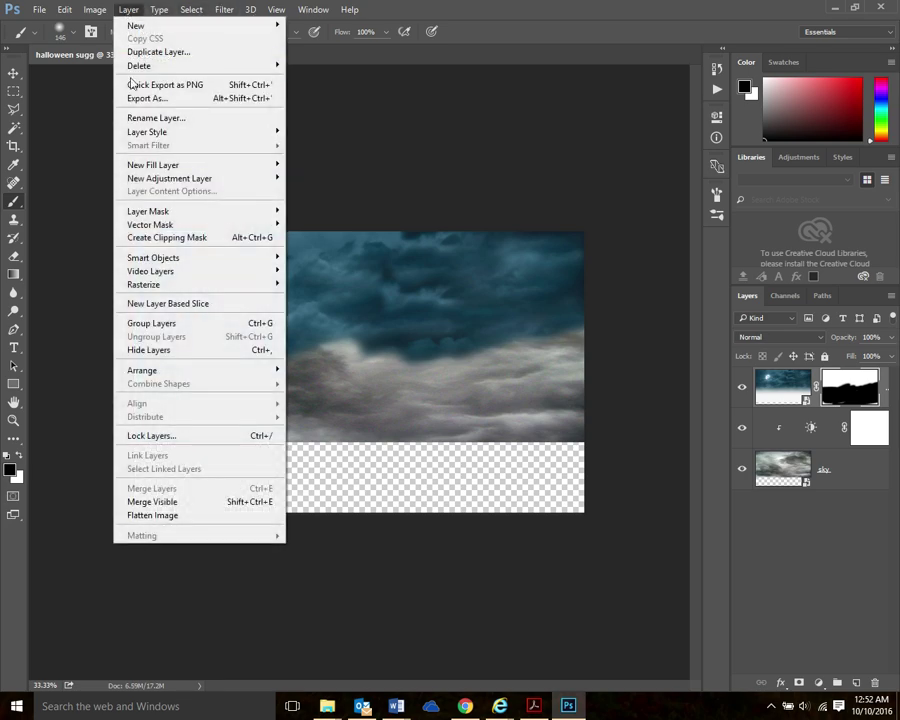
mouse_move(155, 183)
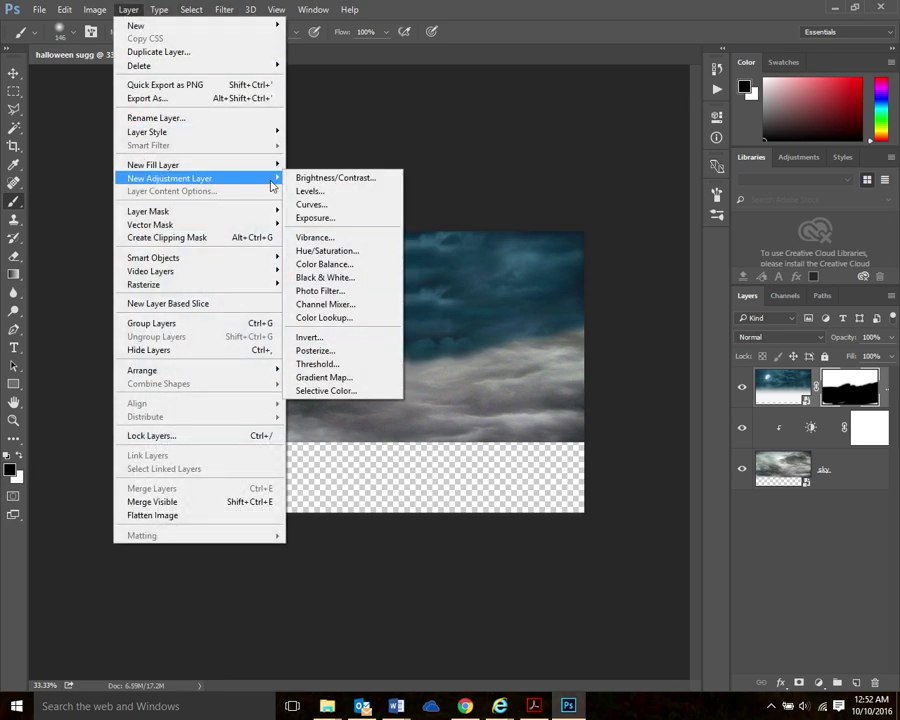
click(351, 252)
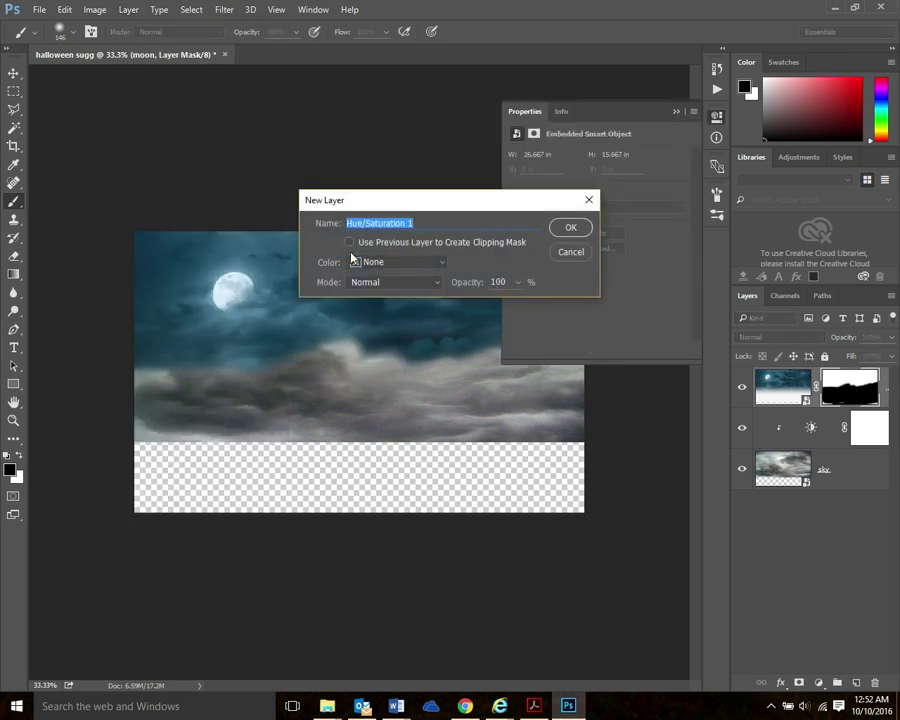
key(Escape)
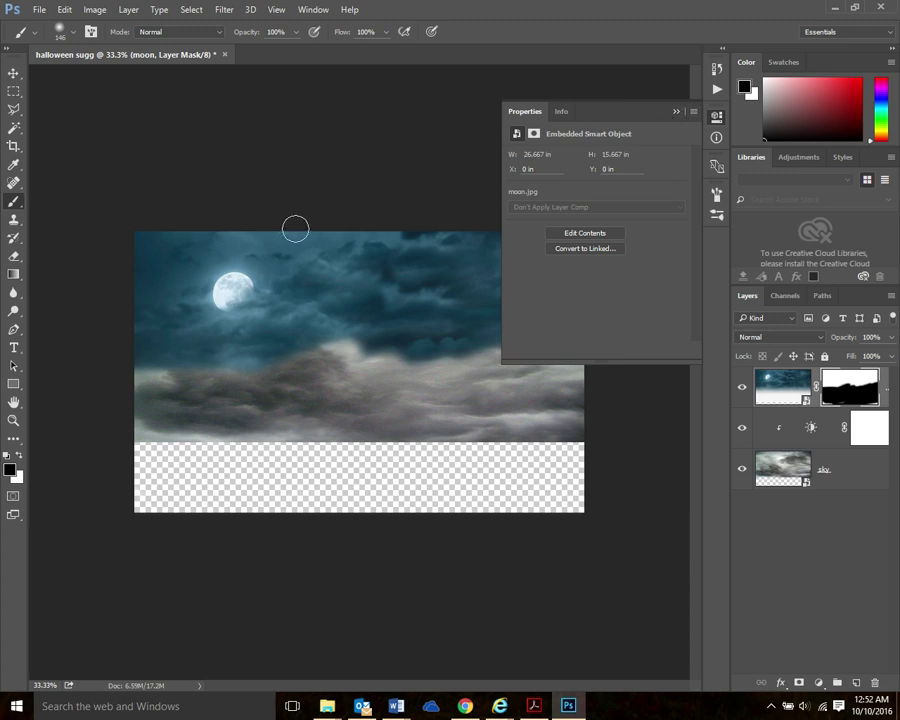
click(679, 111)
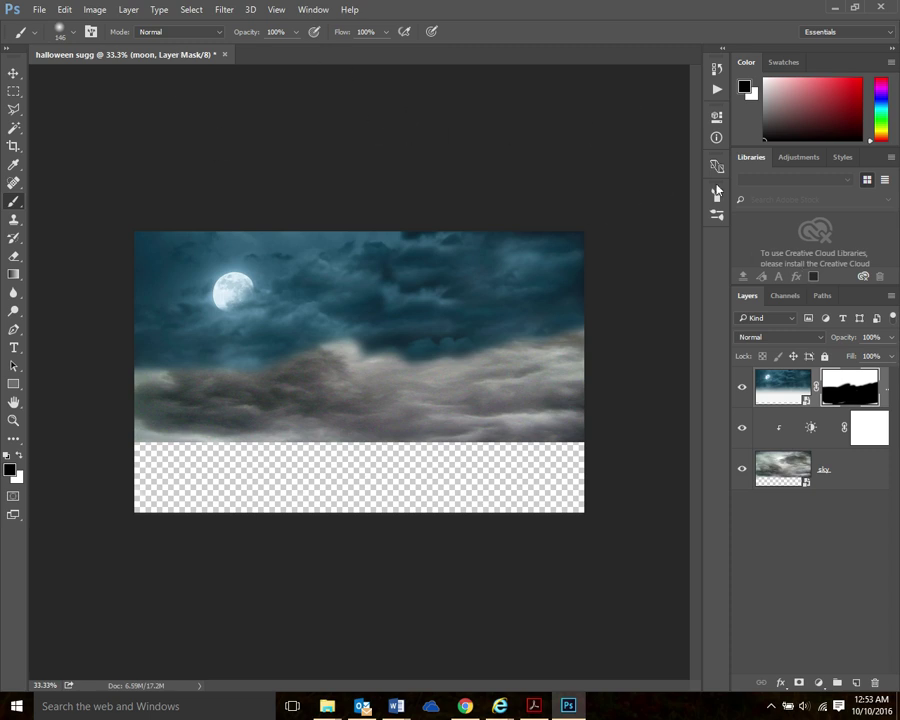
Add a Hue/Saturation adjustment layer above the moon layer, clipped to the moon layer as a clipping mask
click(129, 10)
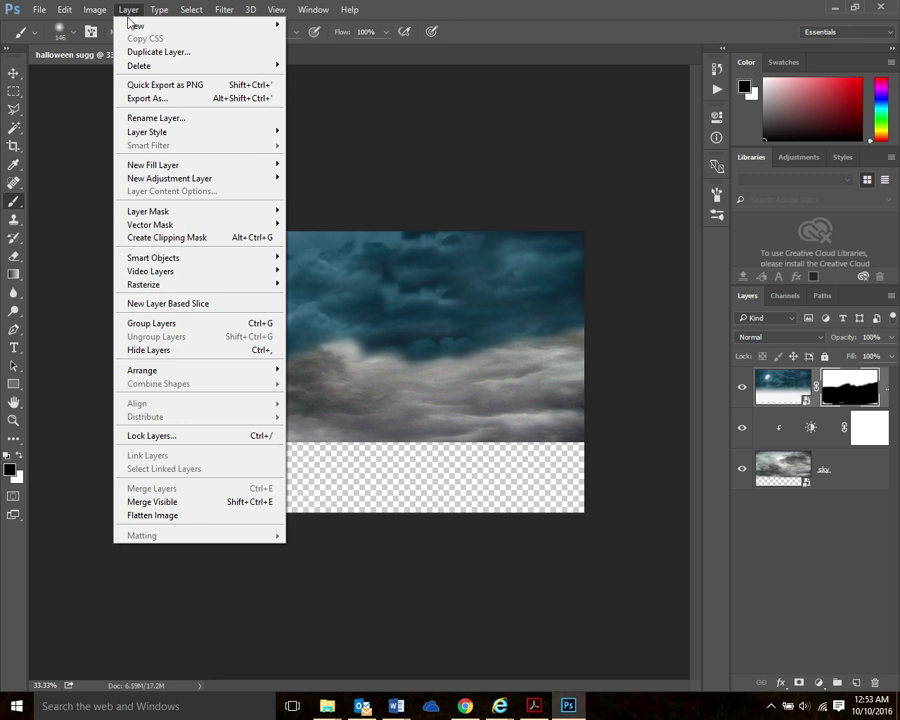
mouse_move(176, 177)
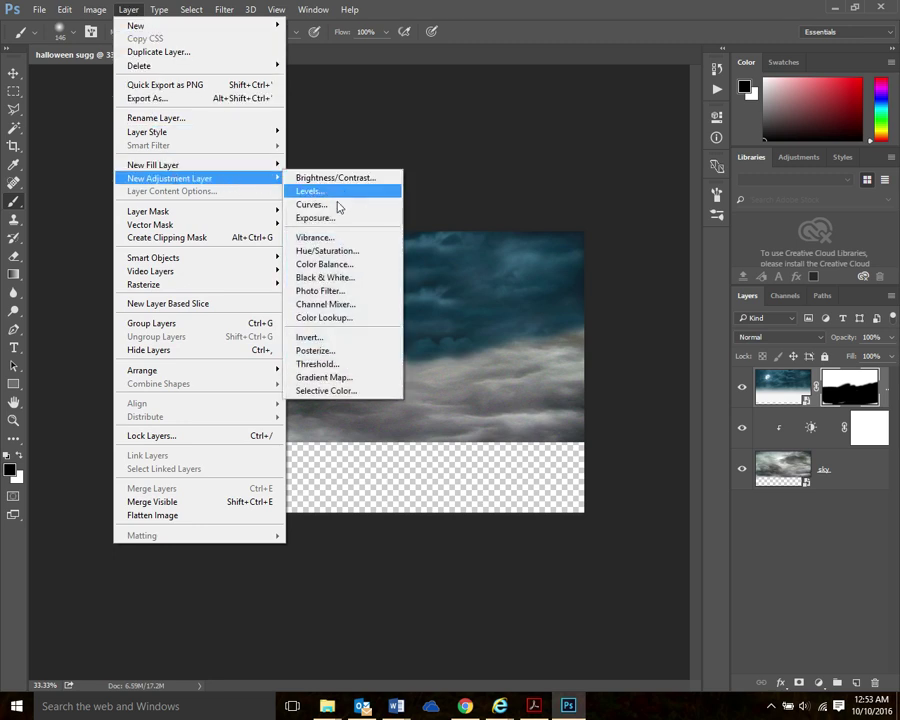
click(343, 250)
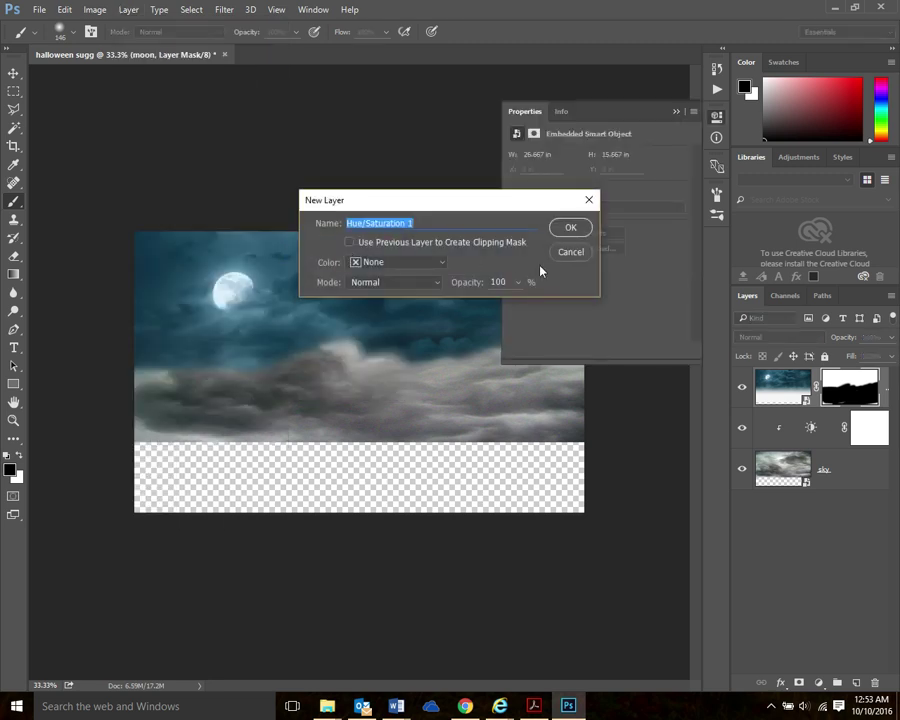
click(350, 243)
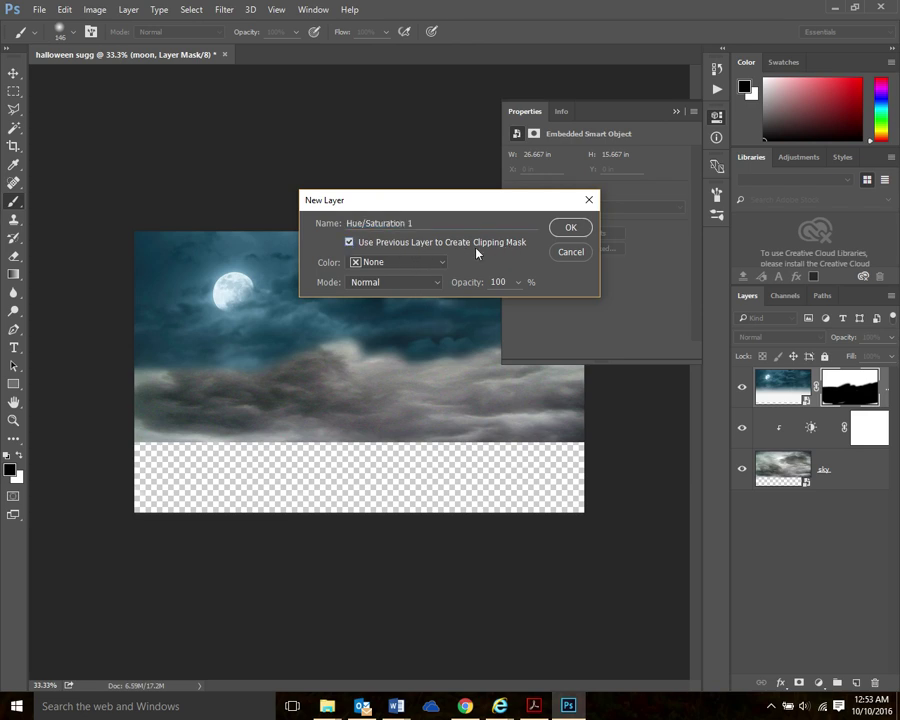
click(570, 227)
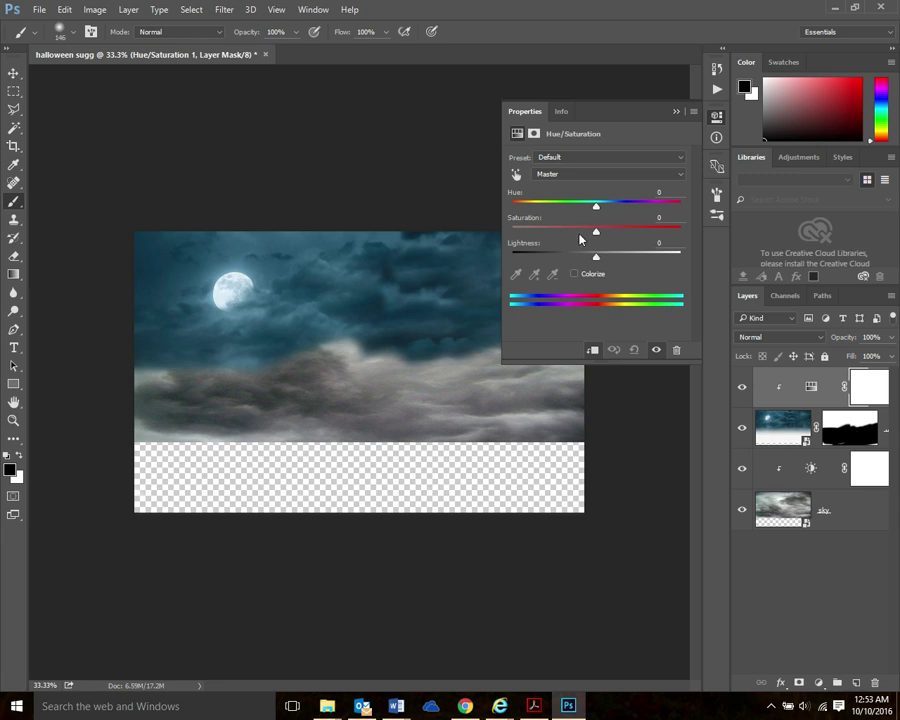
Set the Hue/Saturation adjustment's saturation to -100 and raise its lightness slightly so the moon sky matches the gray clouds
drag(596, 232, 501, 236)
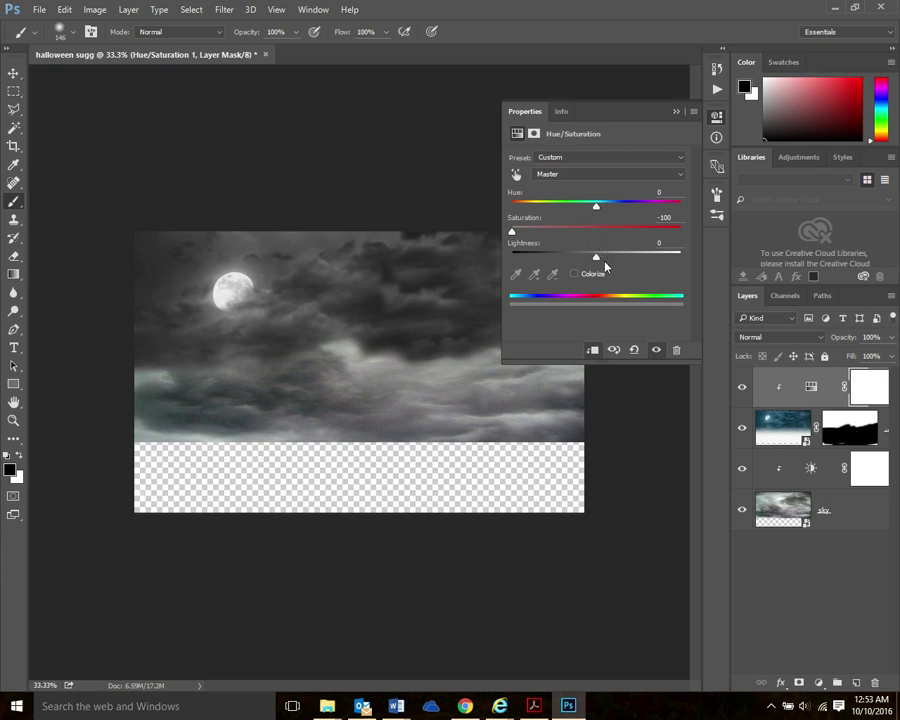
drag(598, 258, 599, 258)
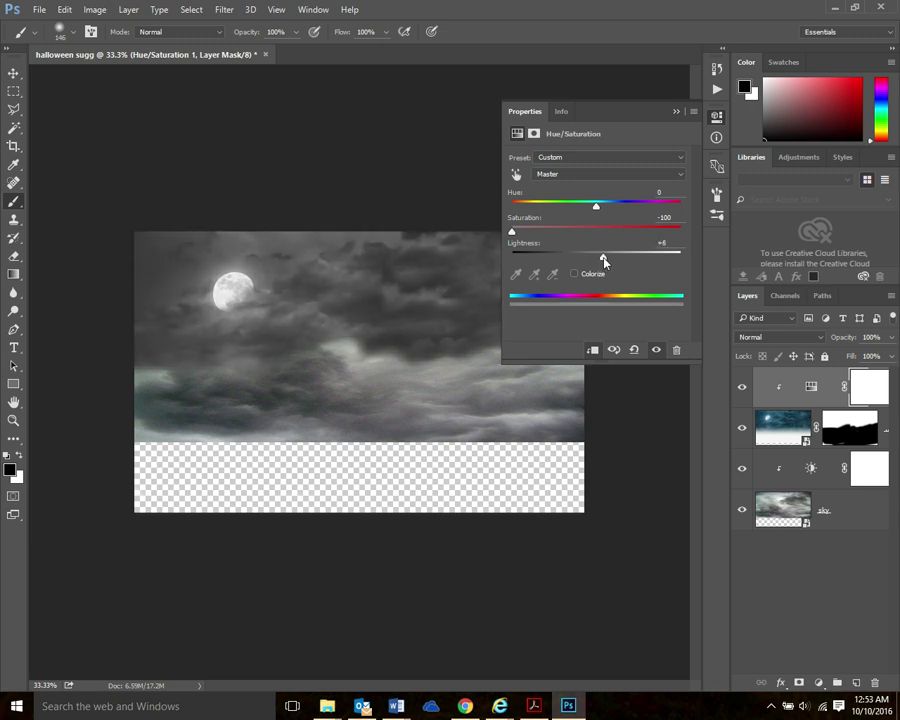
drag(604, 262, 606, 263)
click(676, 111)
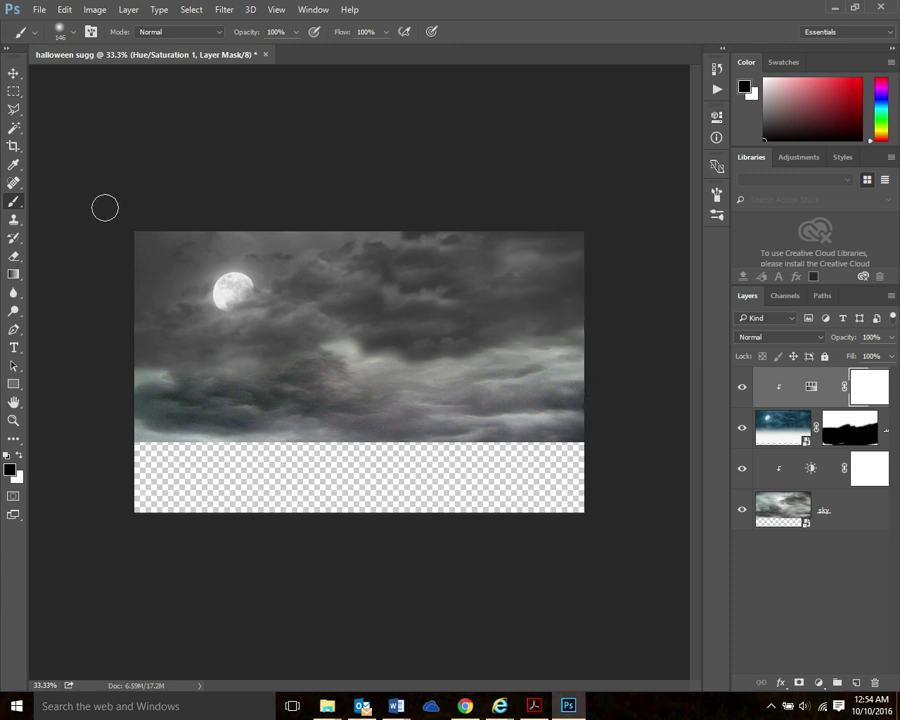
Save the document as halloween sugg.psd in the halloween sugg folder, keeping layers and Maximize Compatibility enabled
click(38, 10)
click(57, 167)
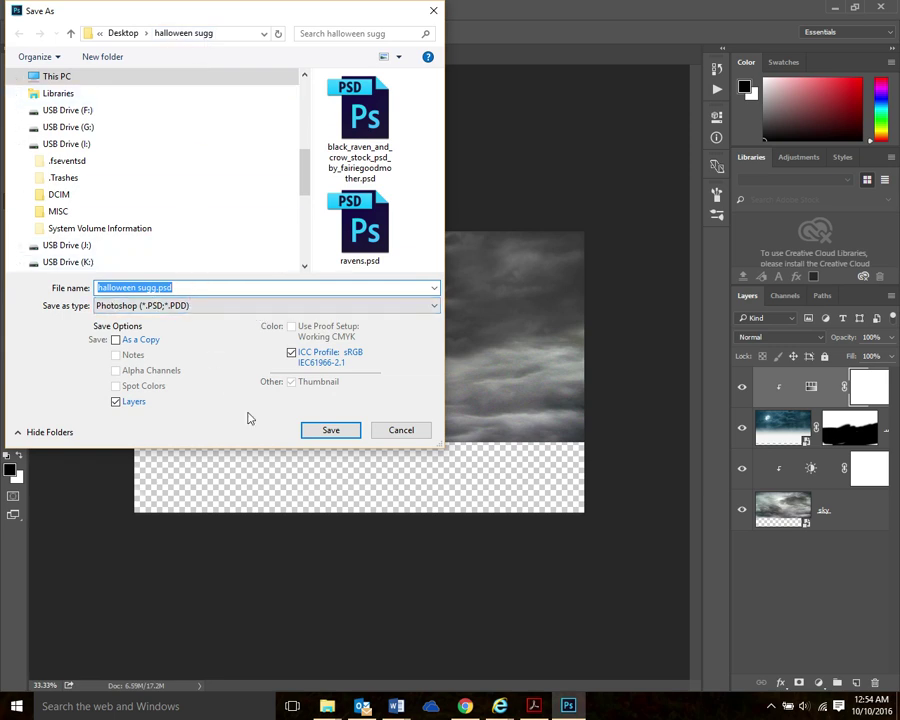
click(338, 431)
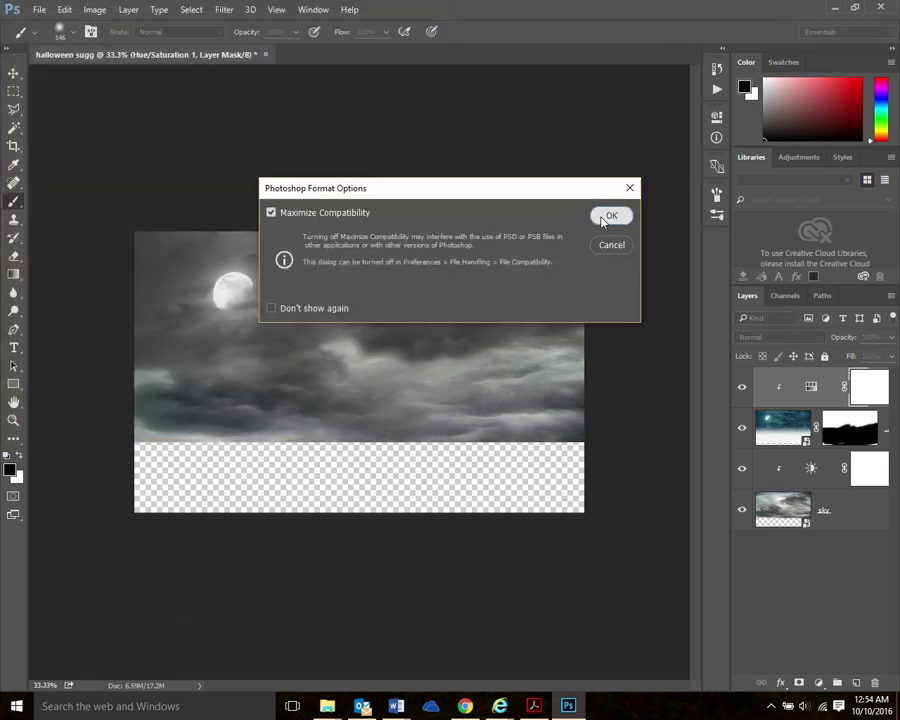
click(612, 215)
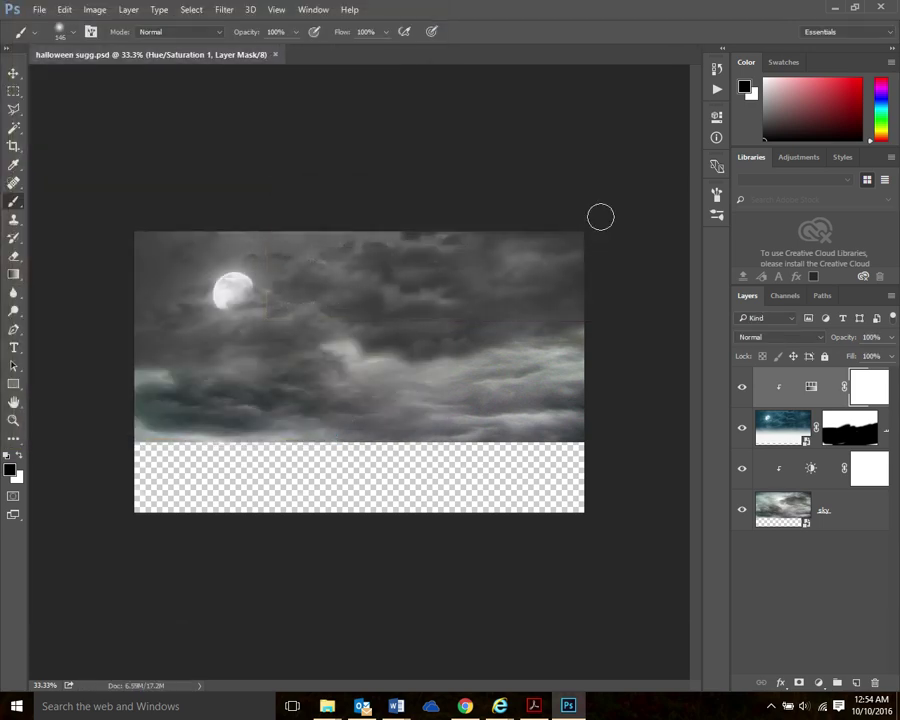